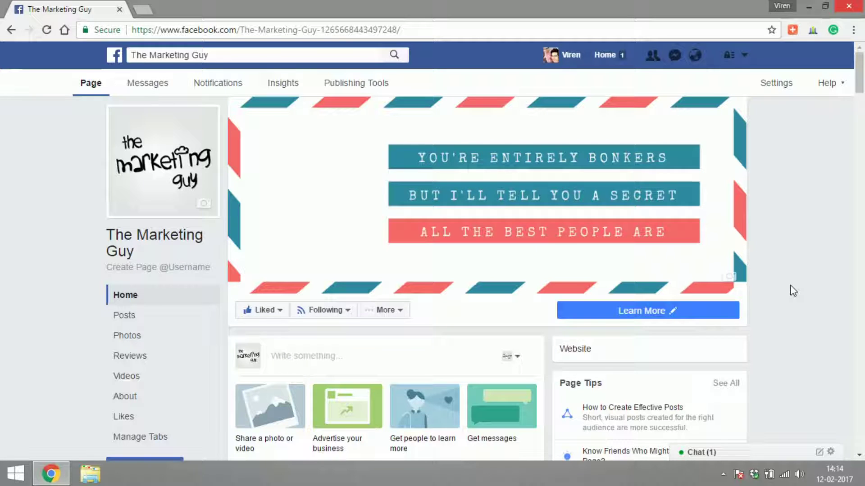
Step: From The Marketing Guy page's account menu, start creating a new ad
{"action": "mouse_move", "coordinate": [736, 284]}
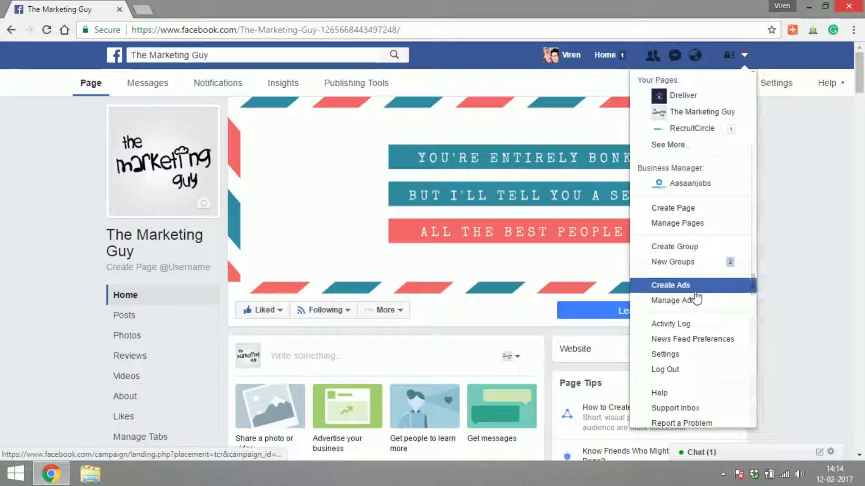
{"action": "left_click", "coordinate": [696, 293]}
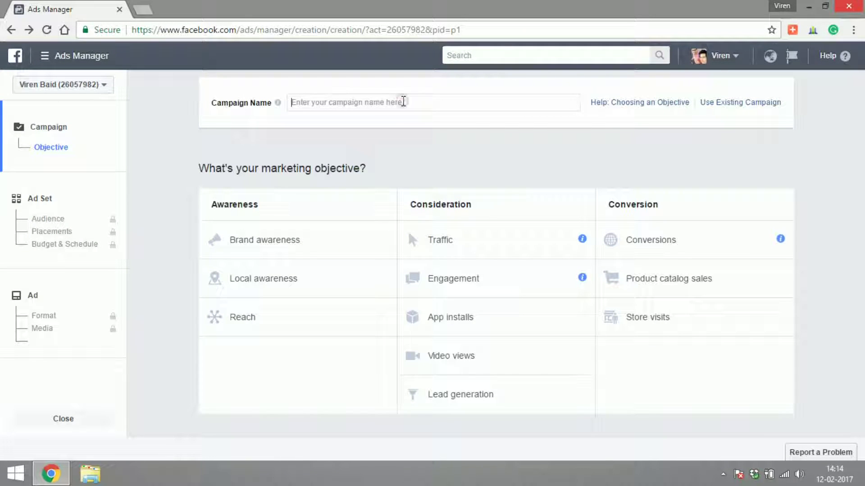
Step: Name the campaign 'Page Likes - The Marketing Guy' and choose the Engagement objective with Page likes
{"action": "left_click", "coordinate": [403, 102]}
{"action": "type", "text": "Pag"}
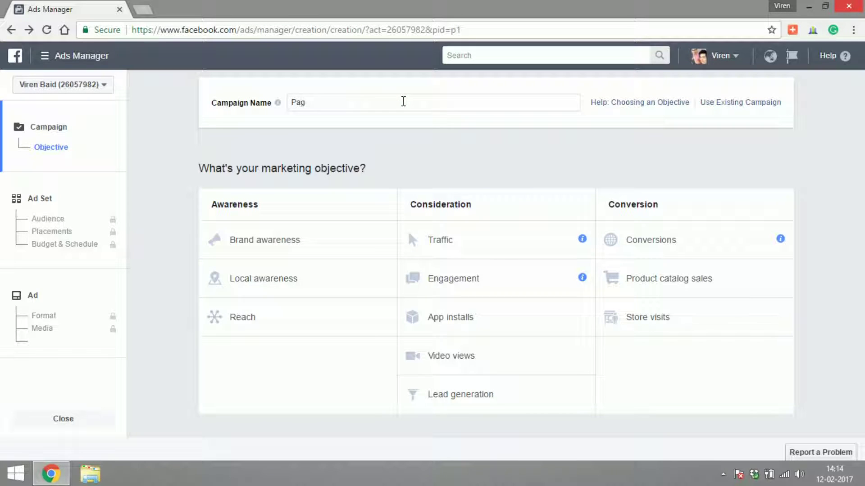
{"action": "type", "text": "e Likes - The Marketing Guy"}
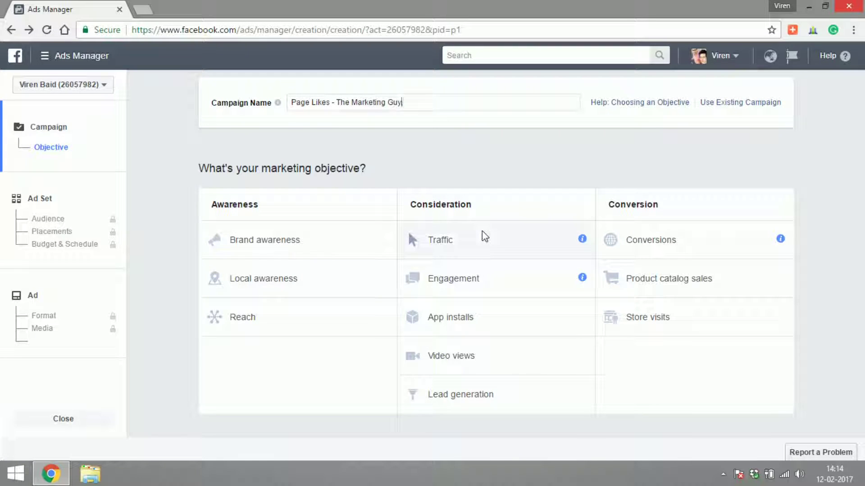
{"action": "left_click", "coordinate": [478, 275]}
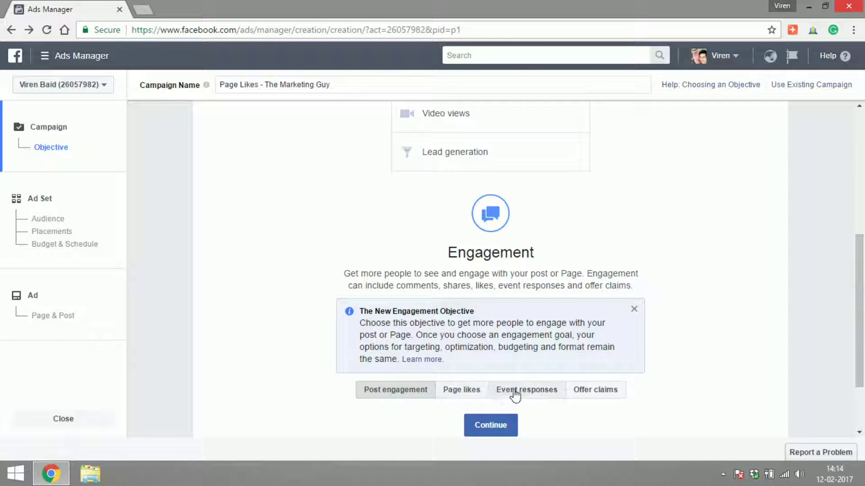
{"action": "left_click", "coordinate": [475, 397]}
Step: Continue to the ad set and choose The Marketing Guy as the promoted page
{"action": "left_click", "coordinate": [479, 422]}
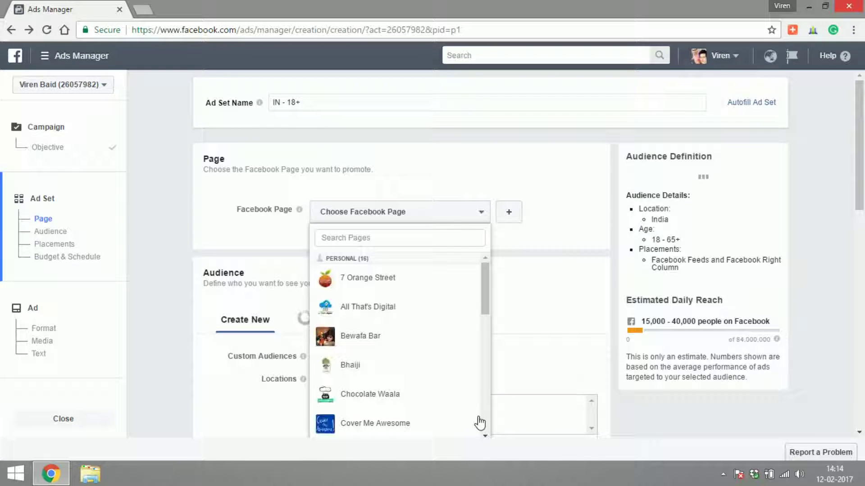
{"action": "left_click", "coordinate": [375, 238]}
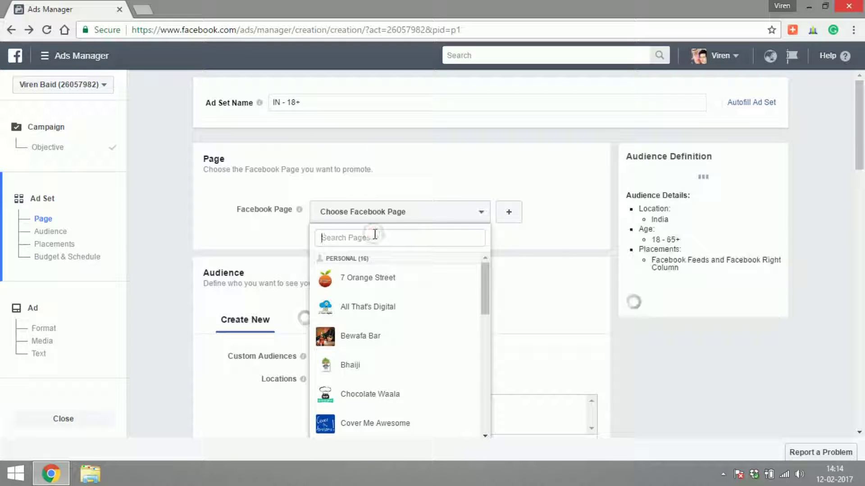
{"action": "type", "text": "the ma"}
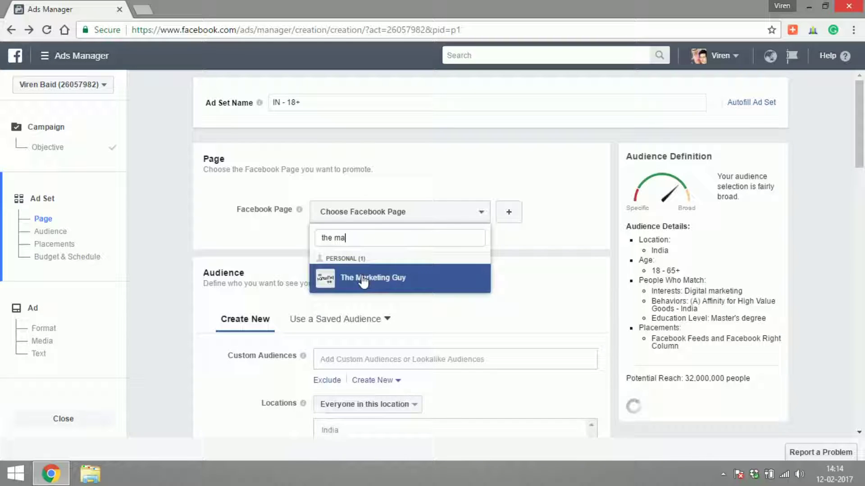
{"action": "left_click", "coordinate": [363, 276]}
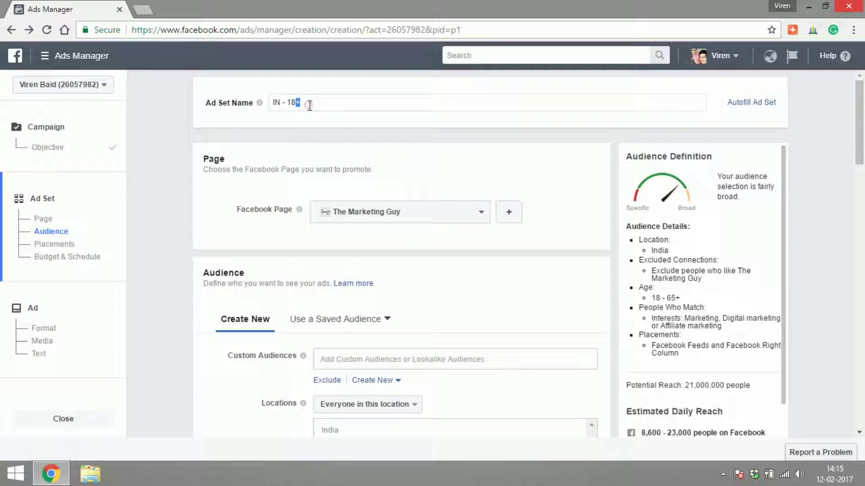
Step: Rename the ad set to 'Adset 1'
{"action": "triple_click", "coordinate": [310, 105]}
{"action": "type", "text": "Adset 1"}
{"action": "left_click", "coordinate": [322, 146]}
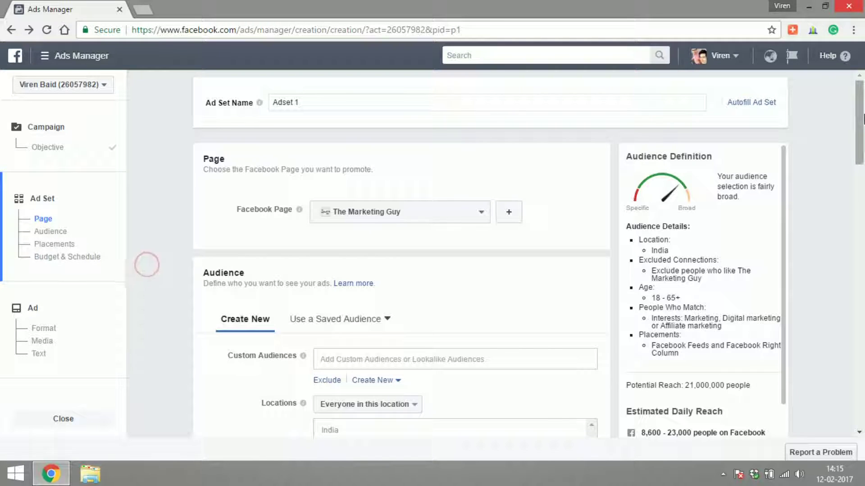
{"action": "scroll", "coordinate": [860, 136], "scroll_direction": "down", "scroll_amount": 3}
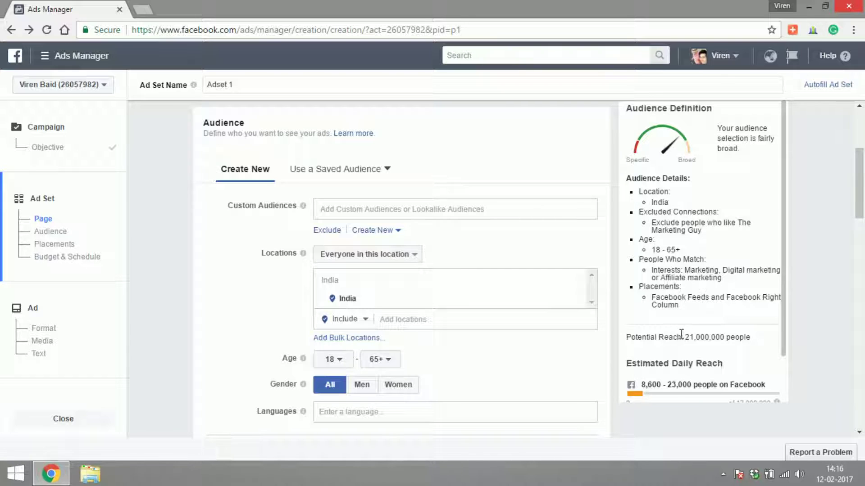
{"action": "left_click_drag", "start_coordinate": [685, 334], "coordinate": [747, 340]}
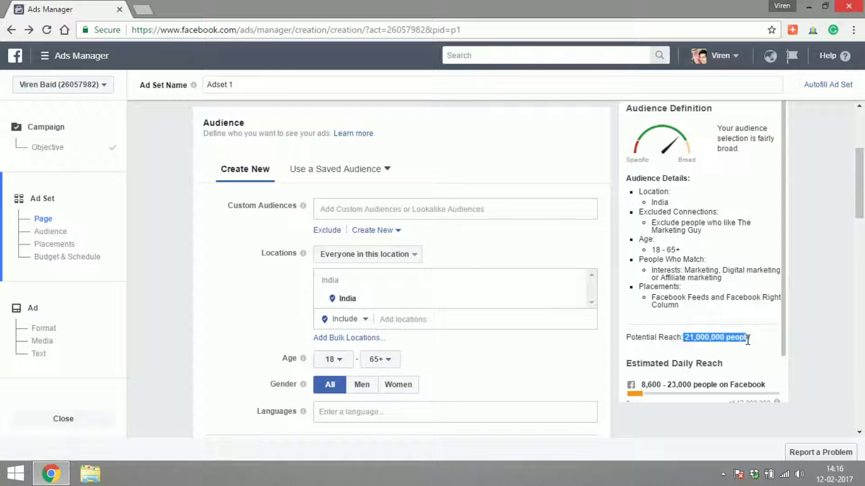
{"action": "scroll", "coordinate": [785, 338], "scroll_direction": "down", "scroll_amount": 1}
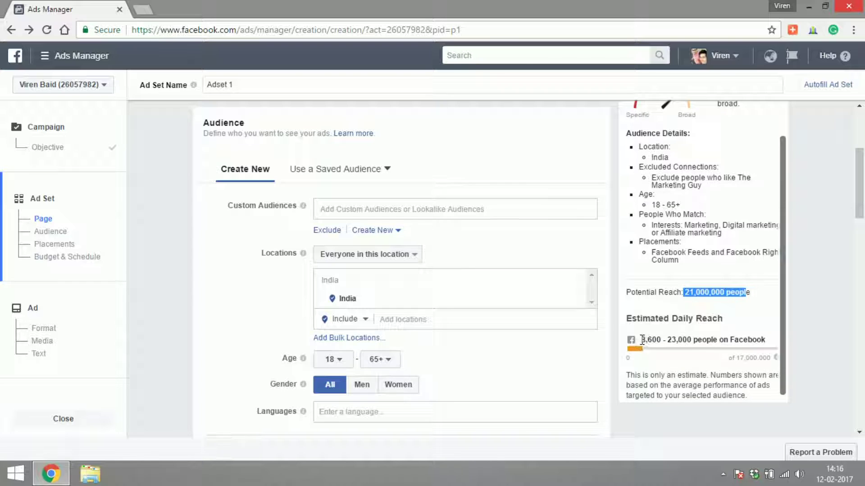
{"action": "triple_click", "coordinate": [642, 340]}
{"action": "left_click", "coordinate": [706, 339]}
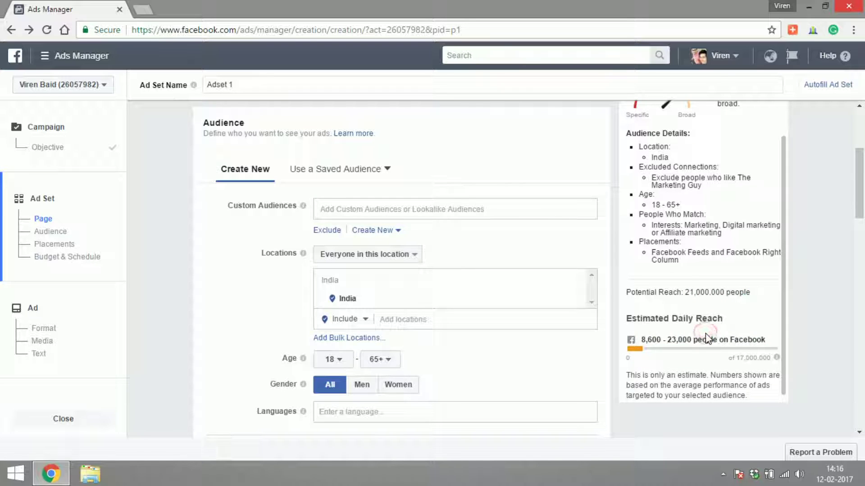
{"action": "scroll", "coordinate": [779, 331], "scroll_direction": "up", "scroll_amount": 1}
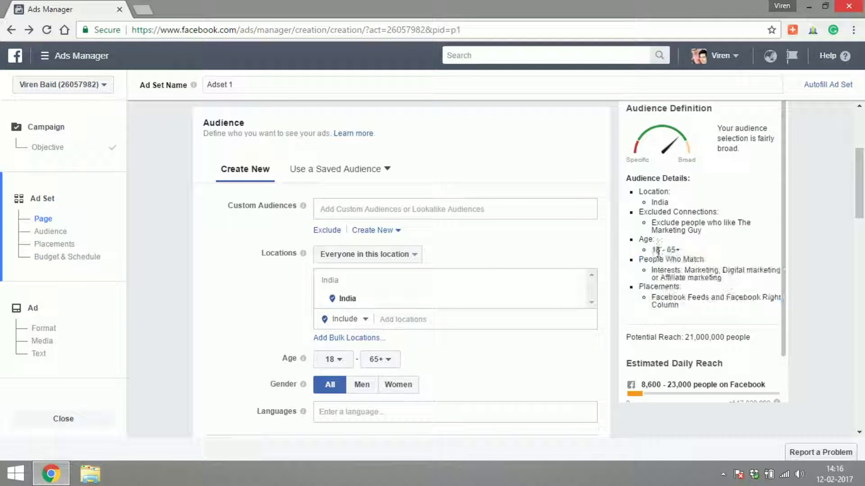
{"action": "left_click_drag", "start_coordinate": [643, 192], "coordinate": [694, 308]}
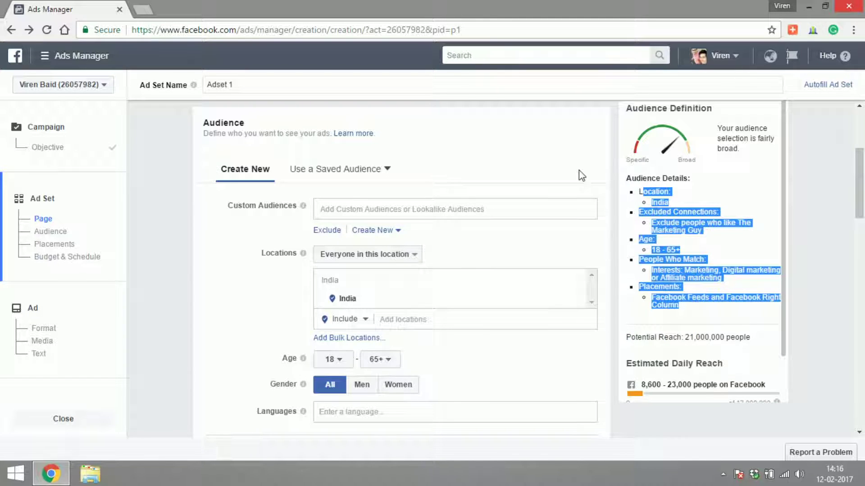
{"action": "left_click", "coordinate": [579, 159]}
Step: Remove India from Locations and the Affiliate marketing, Marketing and Digital marketing interests
{"action": "scroll", "coordinate": [482, 233], "scroll_direction": "down", "scroll_amount": 2}
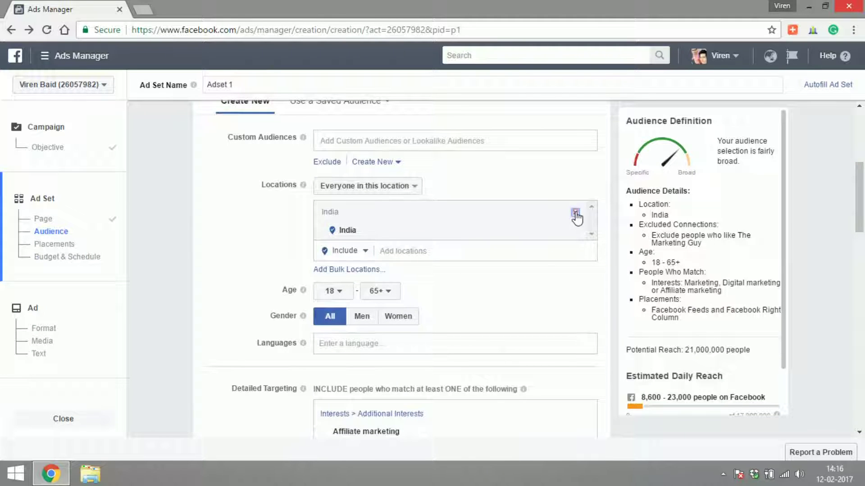
{"action": "left_click", "coordinate": [578, 218]}
{"action": "scroll", "coordinate": [616, 293], "scroll_direction": "down", "scroll_amount": 2}
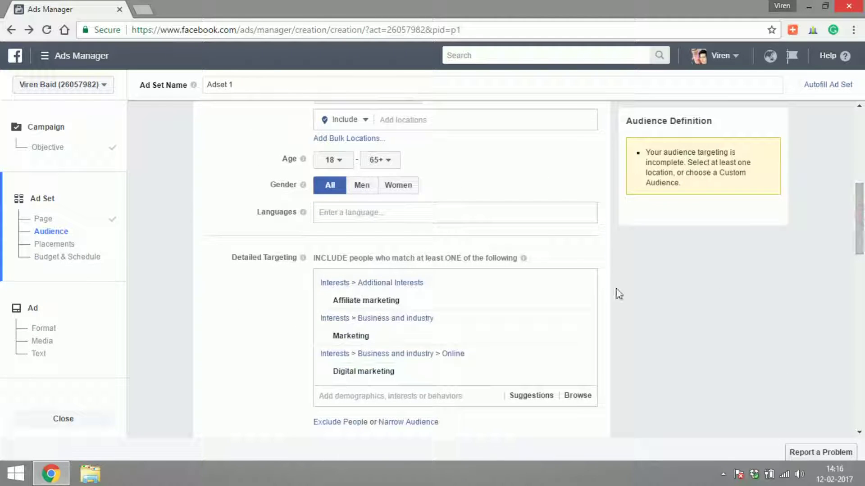
{"action": "left_click", "coordinate": [580, 288]}
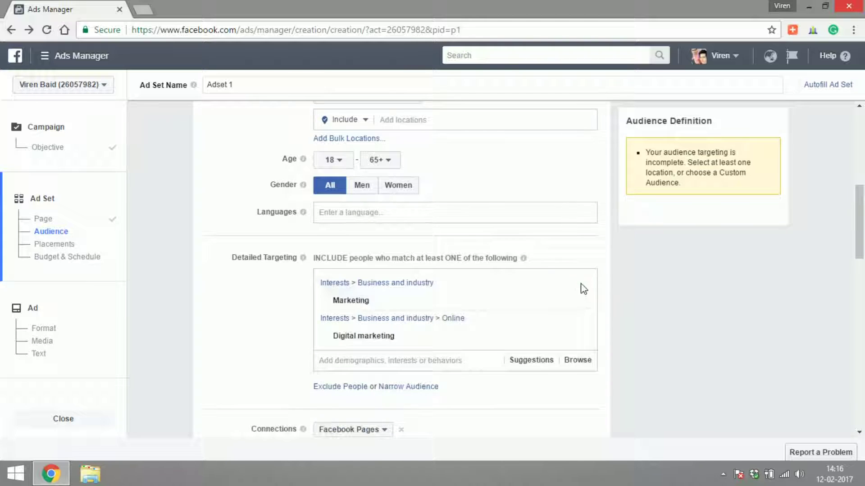
{"action": "left_click", "coordinate": [581, 285]}
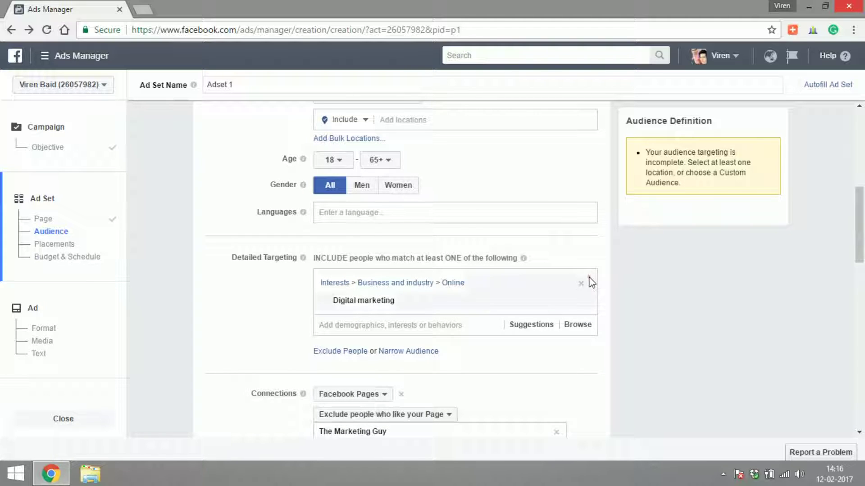
{"action": "left_click", "coordinate": [581, 285]}
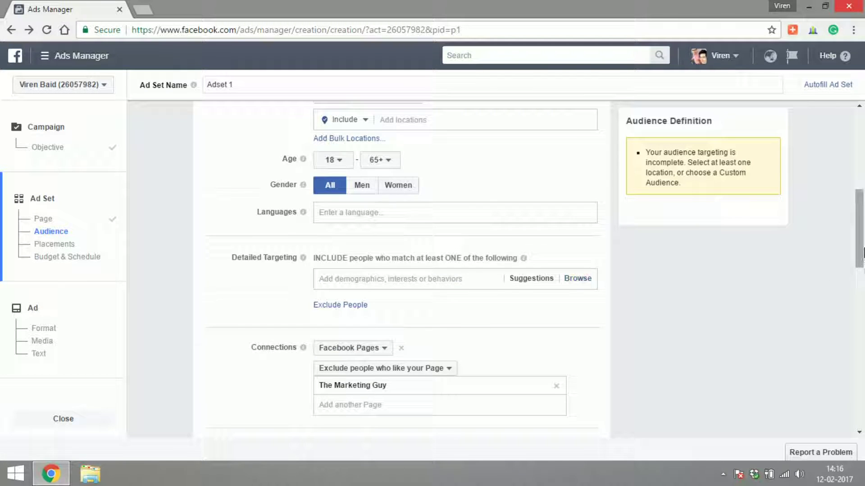
{"action": "left_click_drag", "start_coordinate": [859, 254], "coordinate": [858, 200]}
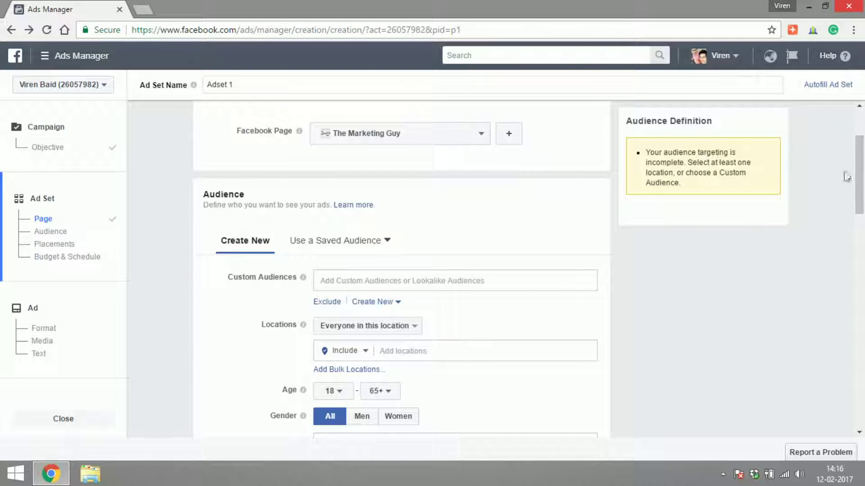
{"action": "left_click_drag", "start_coordinate": [859, 177], "coordinate": [862, 190]}
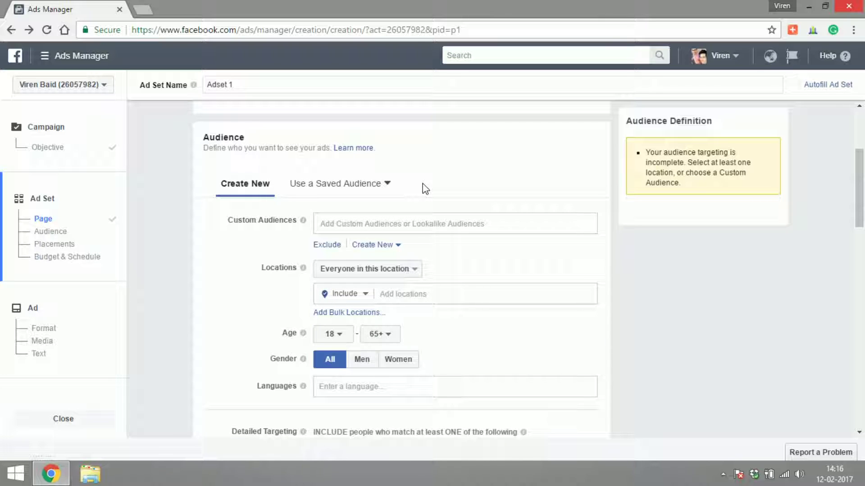
{"action": "scroll", "coordinate": [491, 241], "scroll_direction": "down", "scroll_amount": 1}
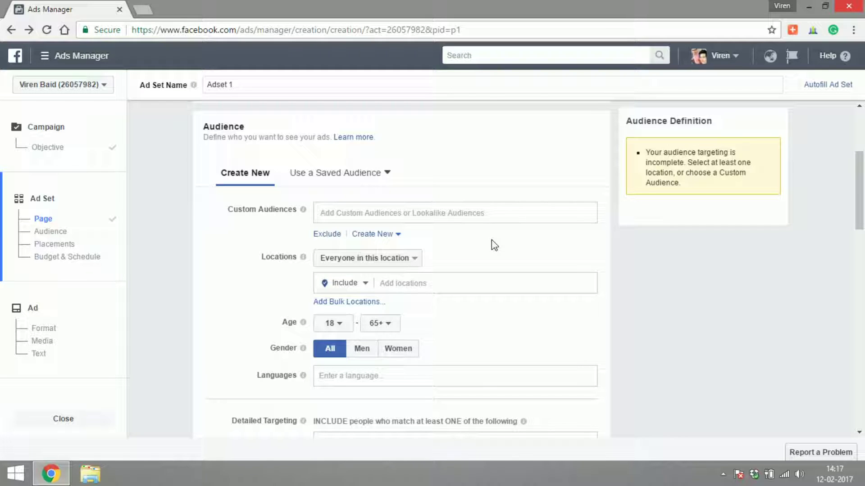
{"action": "scroll", "coordinate": [813, 216], "scroll_direction": "down", "scroll_amount": 2}
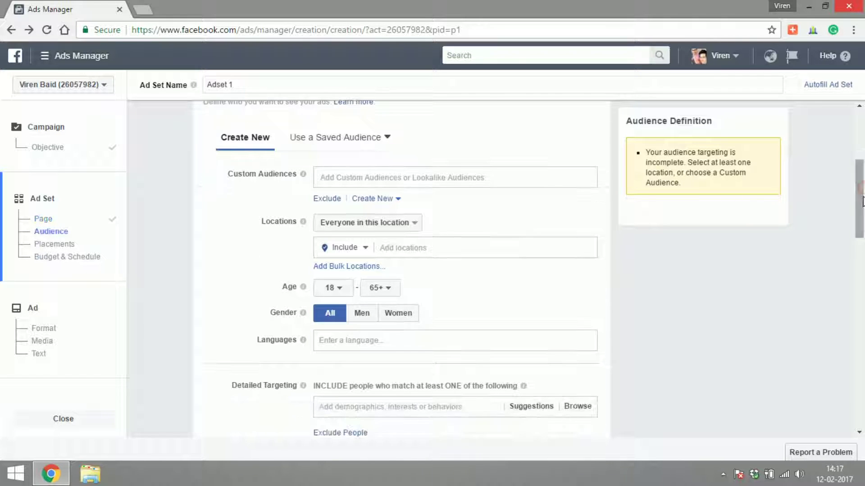
Step: Add Mumbai, Maharashtra, India as the target location
{"action": "left_click", "coordinate": [404, 246]}
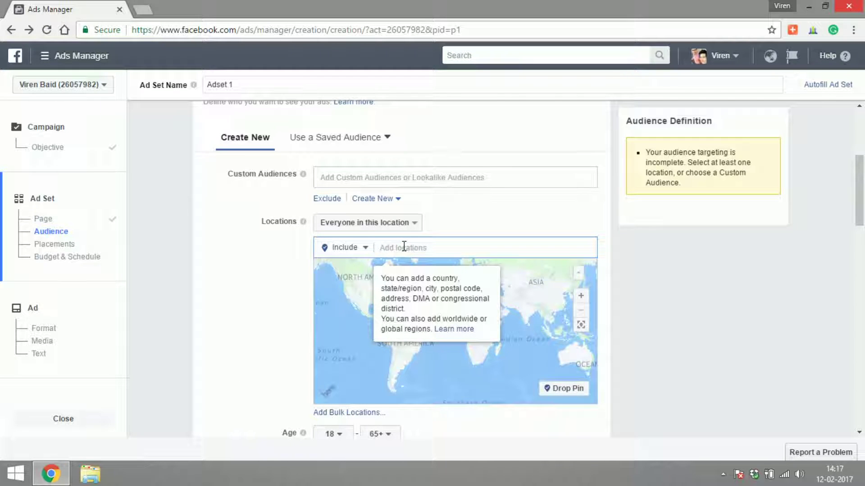
{"action": "type", "text": "mumbai"}
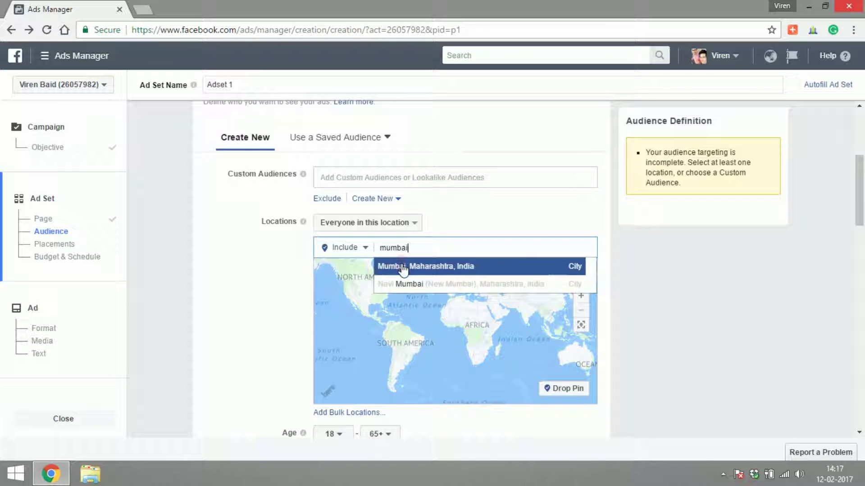
{"action": "left_click", "coordinate": [403, 266]}
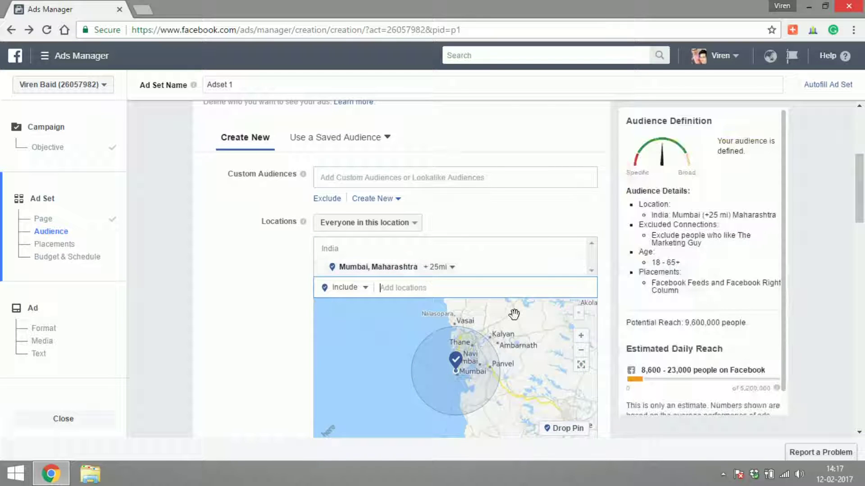
Step: Reduce the Mumbai targeting radius from 25 to 10 miles
{"action": "scroll", "coordinate": [474, 181], "scroll_direction": "down", "scroll_amount": 2}
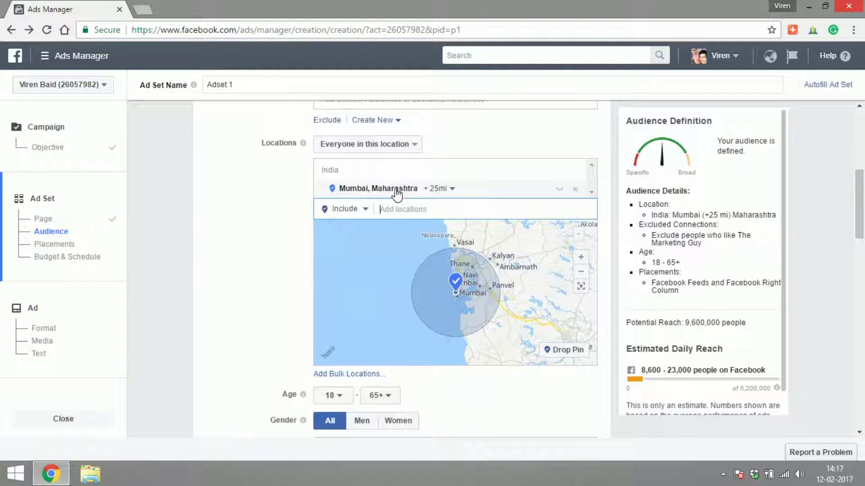
{"action": "left_click", "coordinate": [440, 190]}
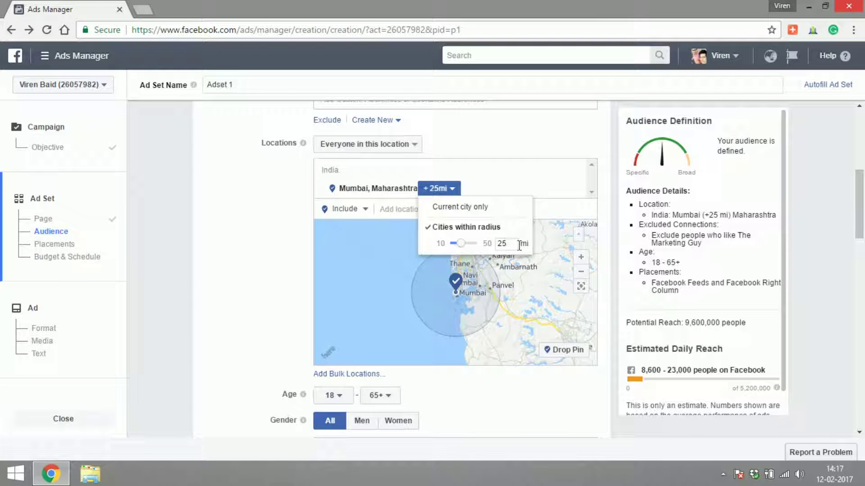
{"action": "left_click_drag", "start_coordinate": [461, 243], "coordinate": [450, 243]}
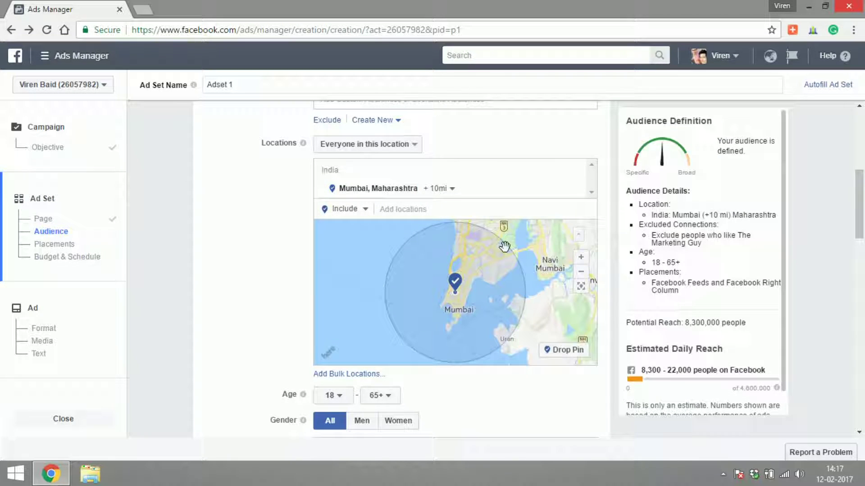
{"action": "mouse_move", "coordinate": [518, 246]}
{"action": "left_mouse_down"}
{"action": "mouse_move", "coordinate": [513, 279]}
{"action": "mouse_move", "coordinate": [508, 257]}
{"action": "left_mouse_up"}
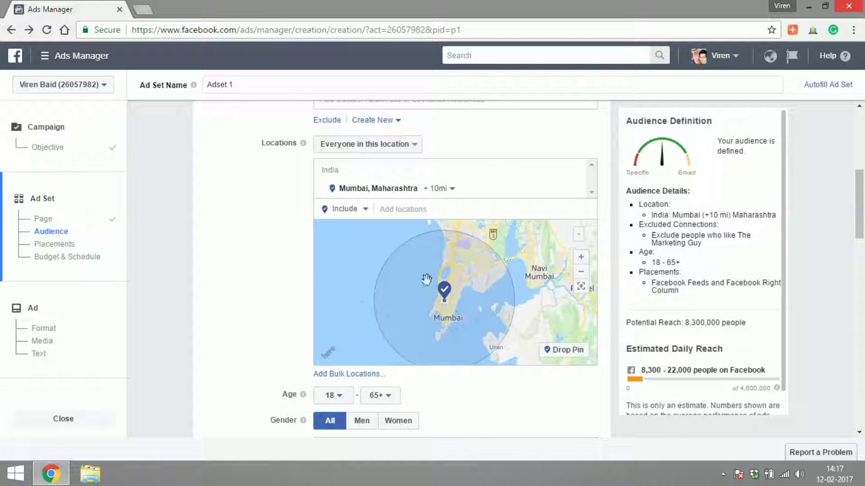
{"action": "scroll", "coordinate": [862, 239], "scroll_direction": "down", "scroll_amount": 1}
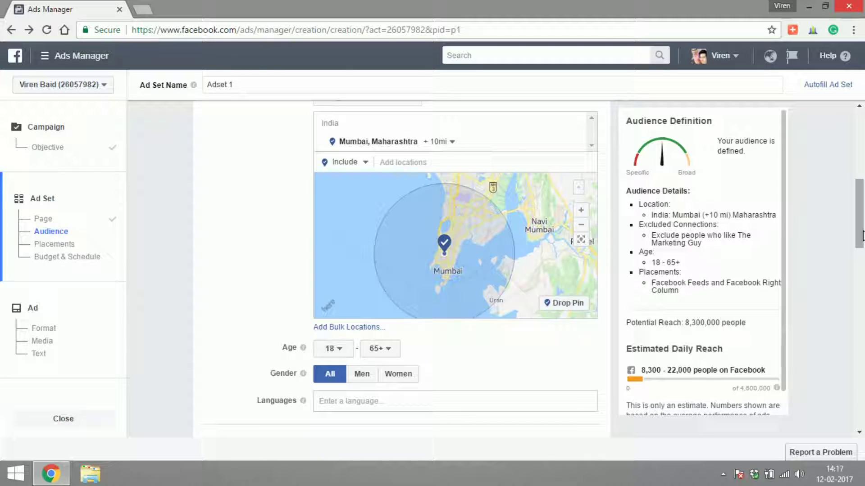
{"action": "left_click_drag", "start_coordinate": [863, 236], "coordinate": [863, 254]}
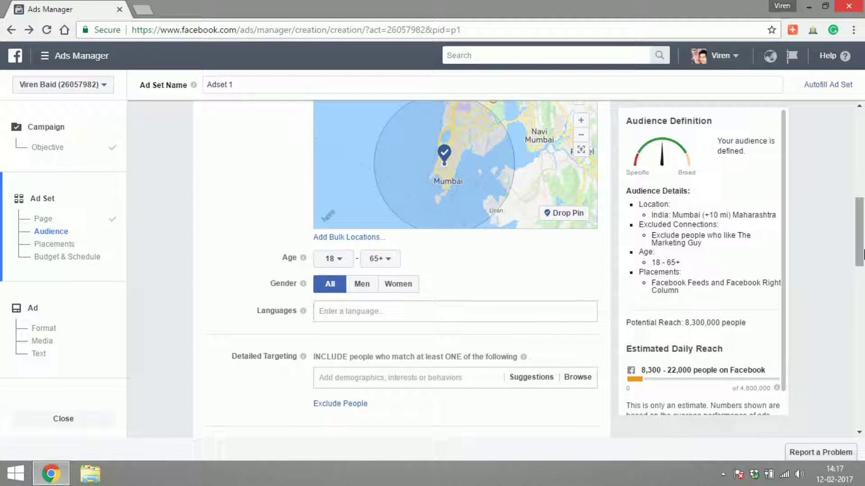
Step: Set the audience age range to 22–40
{"action": "left_click", "coordinate": [336, 260]}
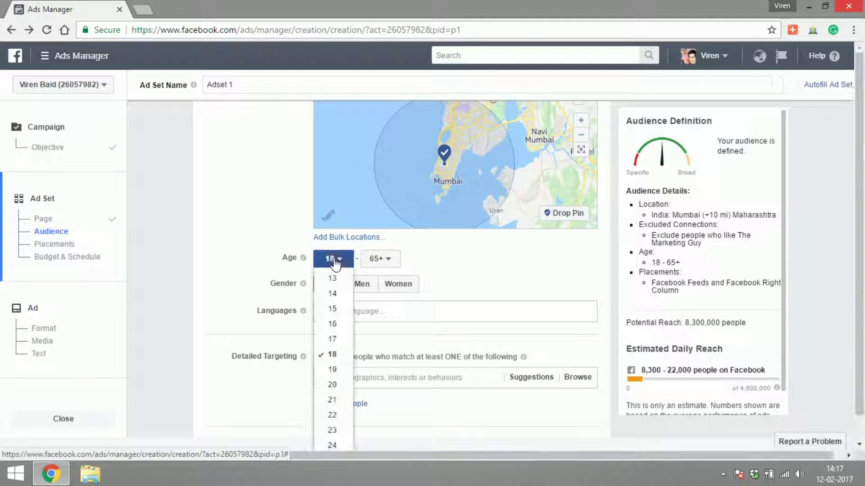
{"action": "left_click", "coordinate": [332, 385]}
{"action": "left_click", "coordinate": [333, 259]}
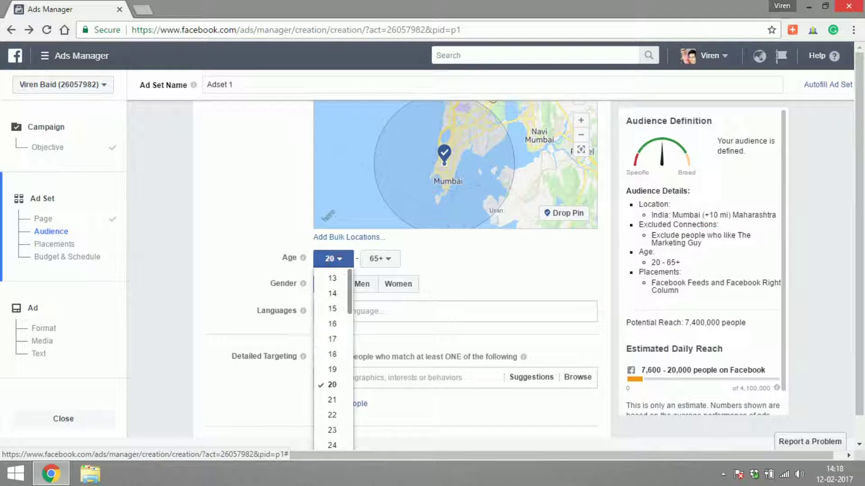
{"action": "left_click", "coordinate": [332, 415]}
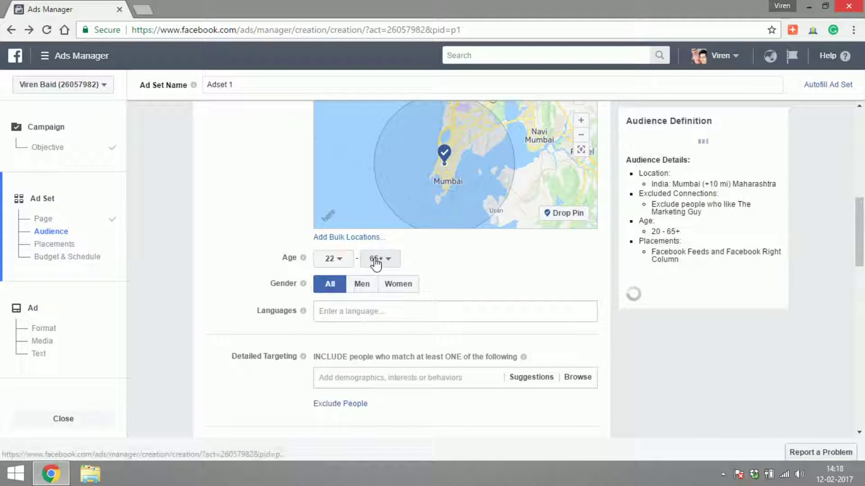
{"action": "left_click", "coordinate": [376, 262]}
{"action": "scroll", "coordinate": [387, 400], "scroll_direction": "down", "scroll_amount": 3}
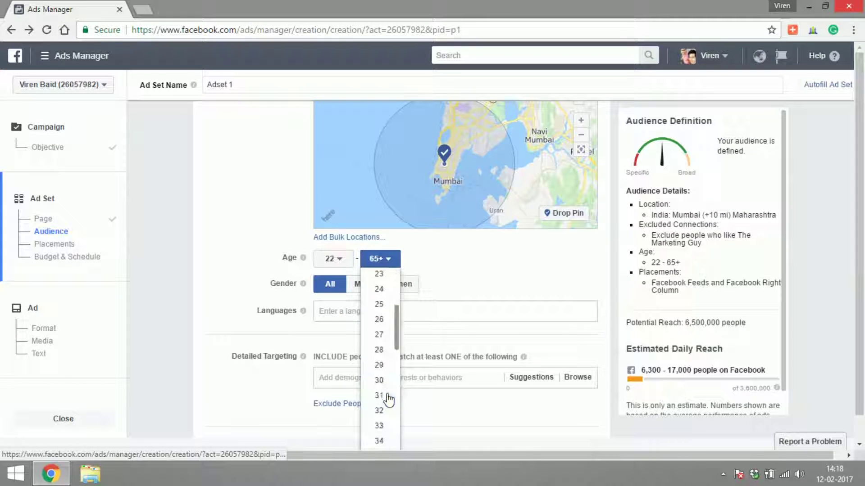
{"action": "scroll", "coordinate": [389, 399], "scroll_direction": "down", "scroll_amount": 3}
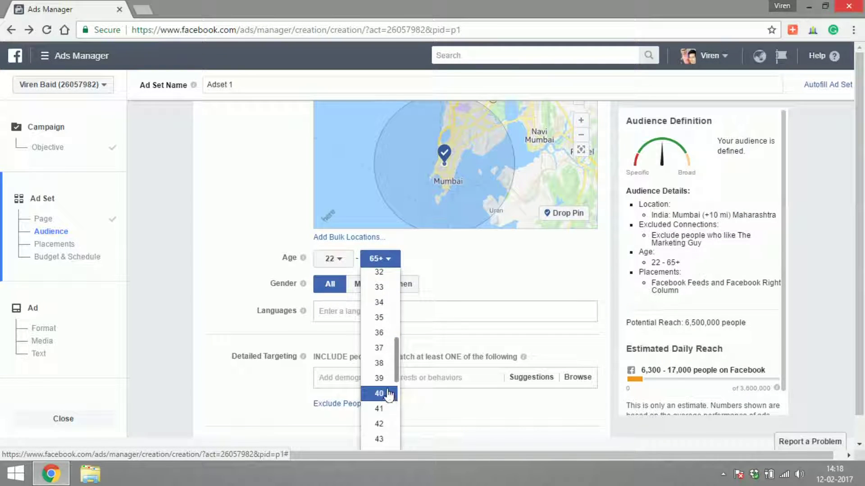
{"action": "left_click", "coordinate": [385, 395]}
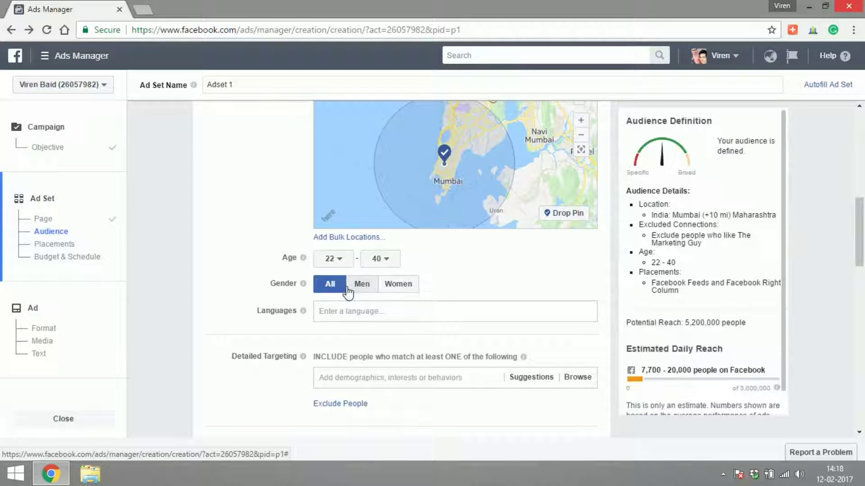
Step: Add English (All) as the audience language
{"action": "left_click", "coordinate": [341, 311]}
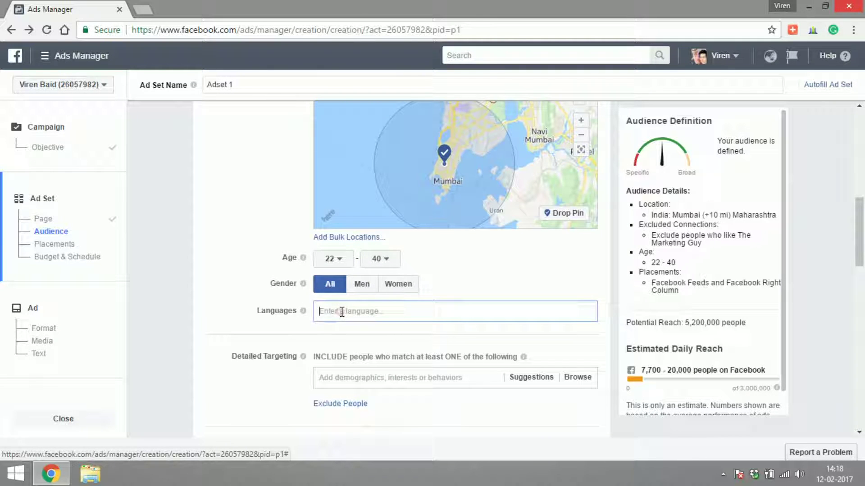
{"action": "type", "text": "engli"}
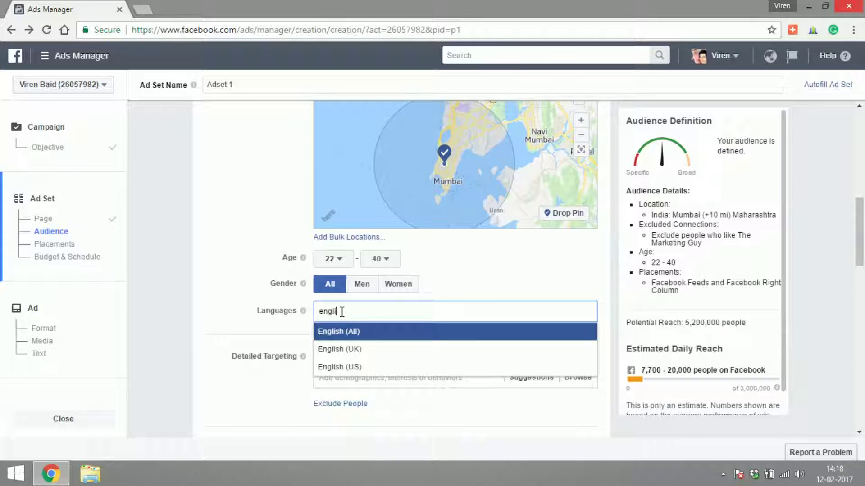
{"action": "key", "text": "Return"}
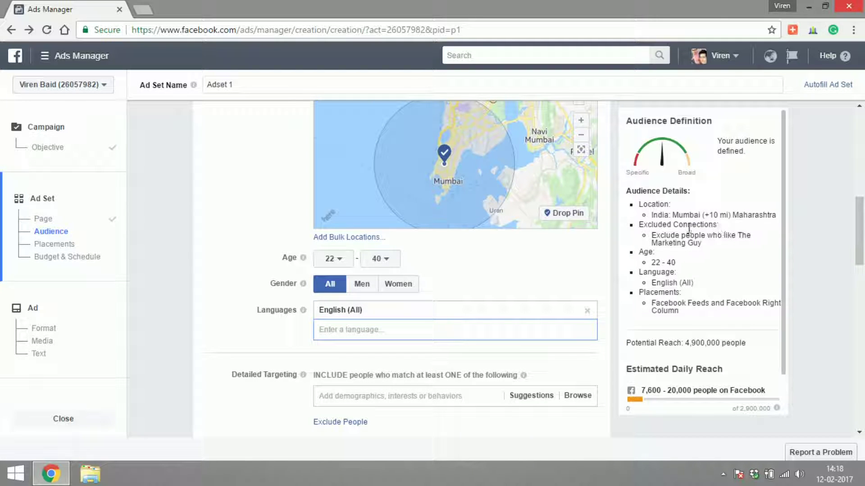
{"action": "left_click", "coordinate": [685, 343]}
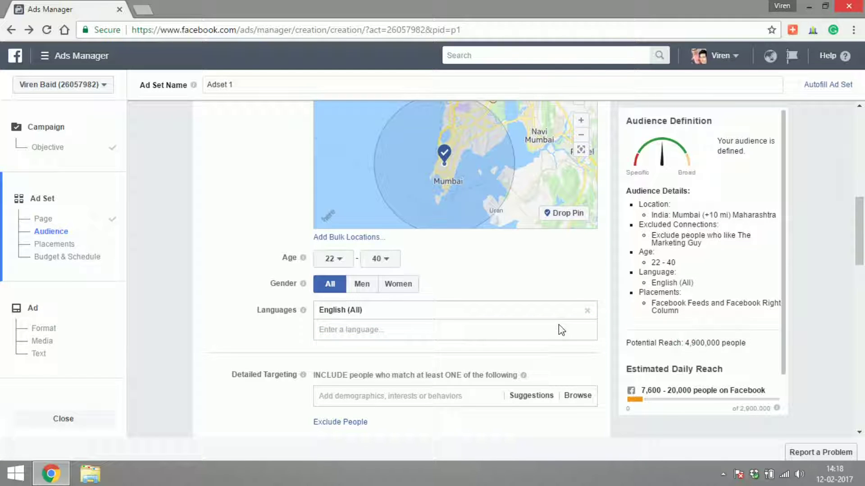
{"action": "left_click_drag", "start_coordinate": [860, 215], "coordinate": [862, 241]}
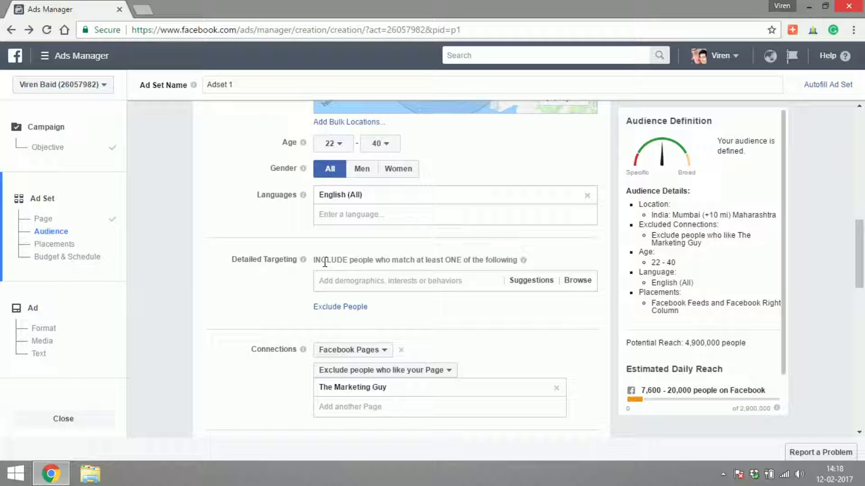
{"action": "left_click", "coordinate": [574, 282]}
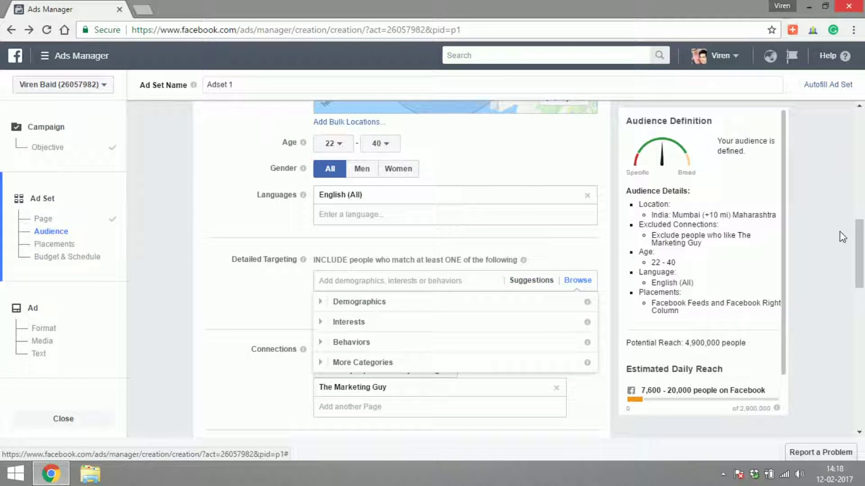
{"action": "left_click_drag", "start_coordinate": [861, 238], "coordinate": [864, 244]}
{"action": "left_click", "coordinate": [578, 256]}
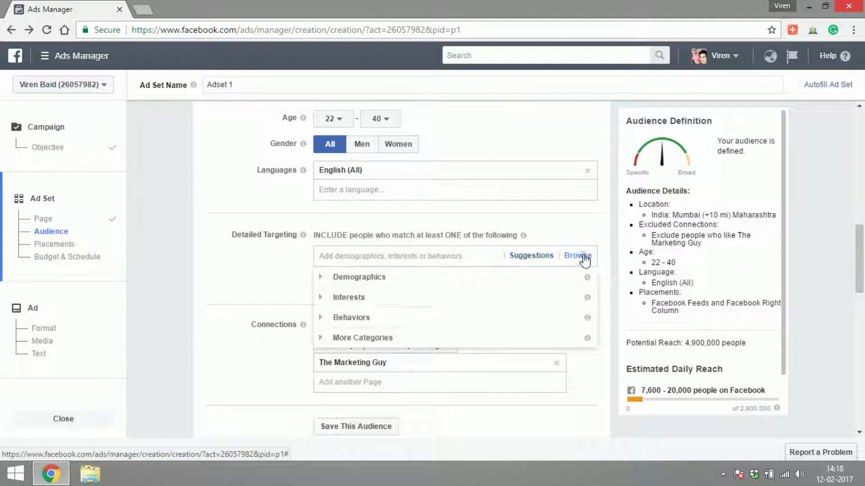
{"action": "left_click", "coordinate": [363, 272]}
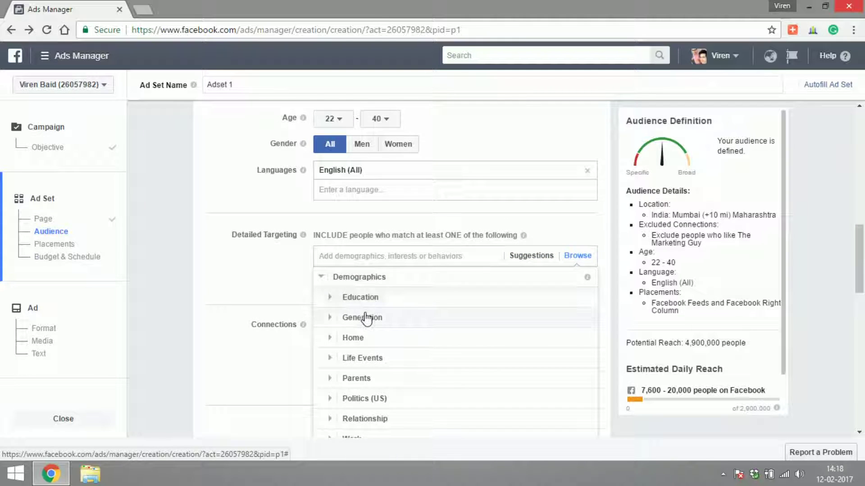
{"action": "left_click", "coordinate": [357, 338]}
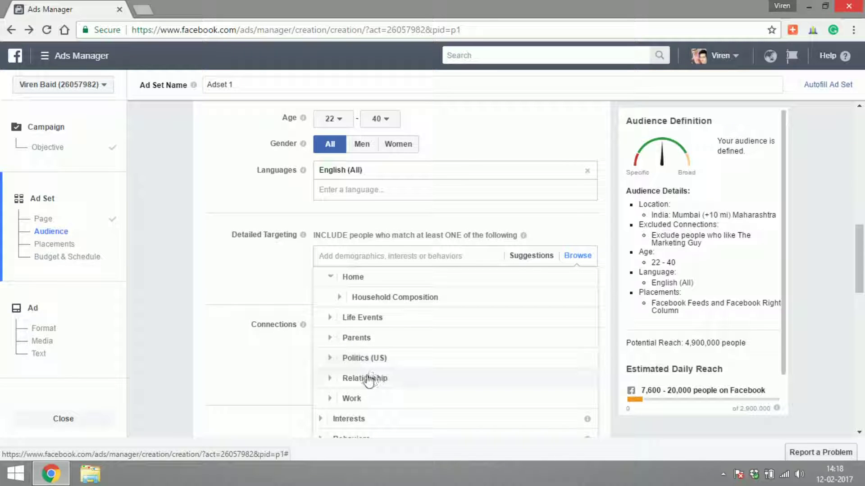
{"action": "left_click", "coordinate": [359, 398]}
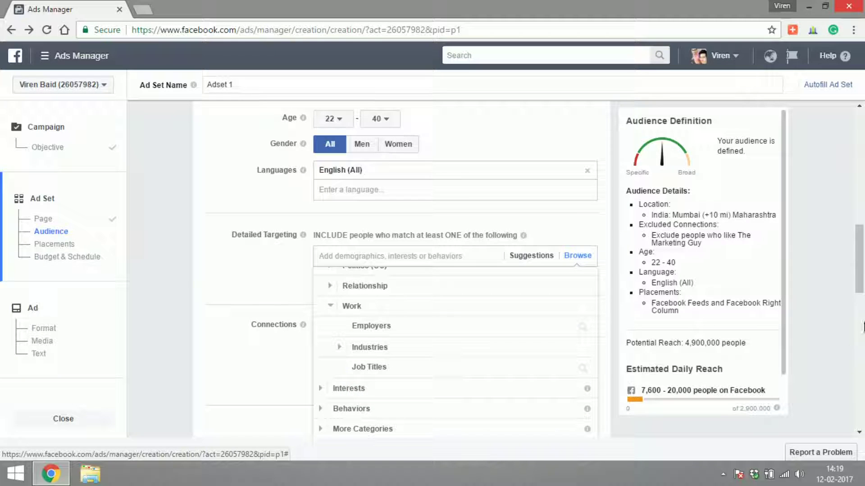
{"action": "left_click_drag", "start_coordinate": [860, 288], "coordinate": [860, 314]}
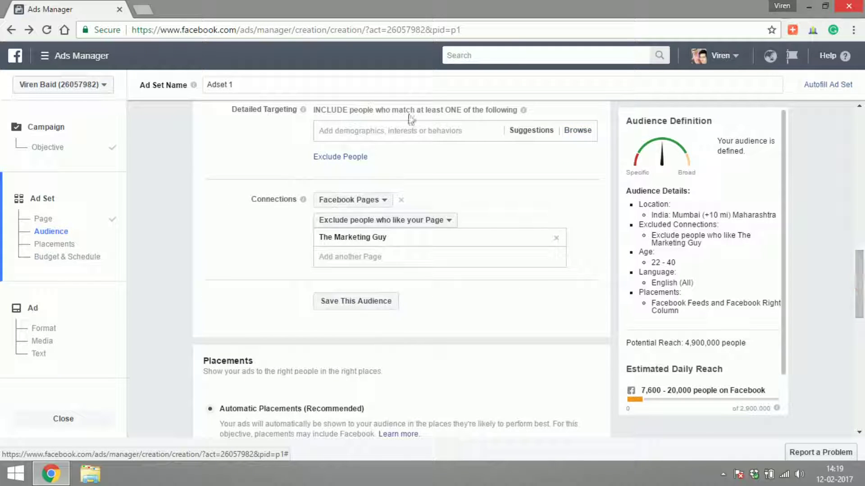
{"action": "left_click", "coordinate": [575, 129]}
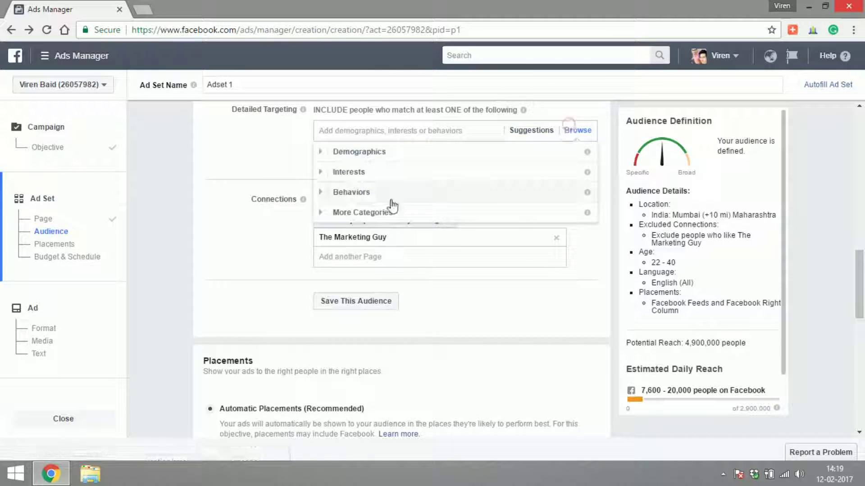
{"action": "left_click", "coordinate": [379, 174]}
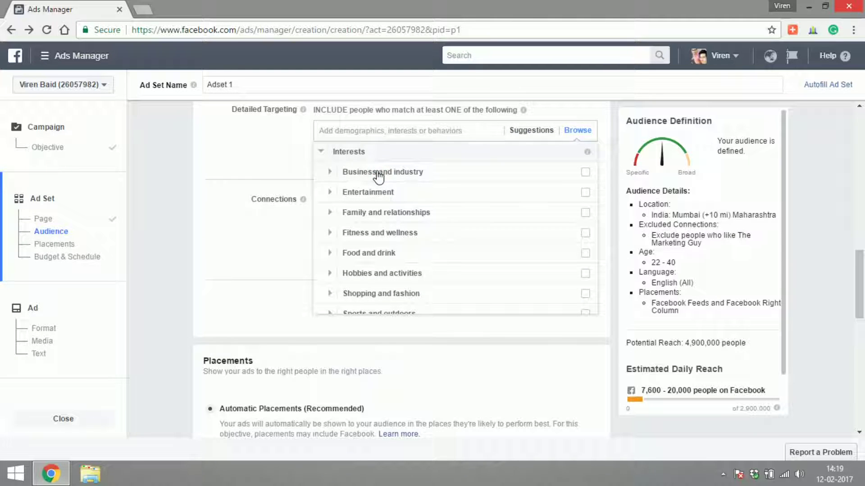
{"action": "mouse_move", "coordinate": [395, 177]}
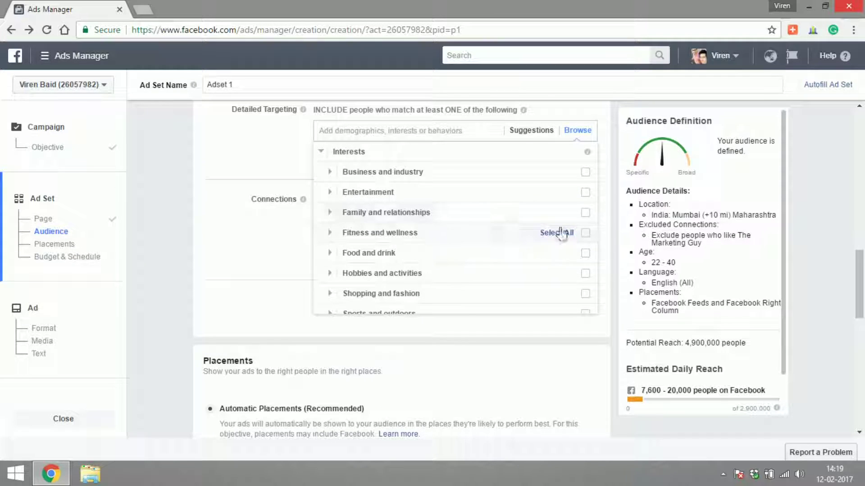
{"action": "scroll", "coordinate": [469, 288], "scroll_direction": "down", "scroll_amount": 3}
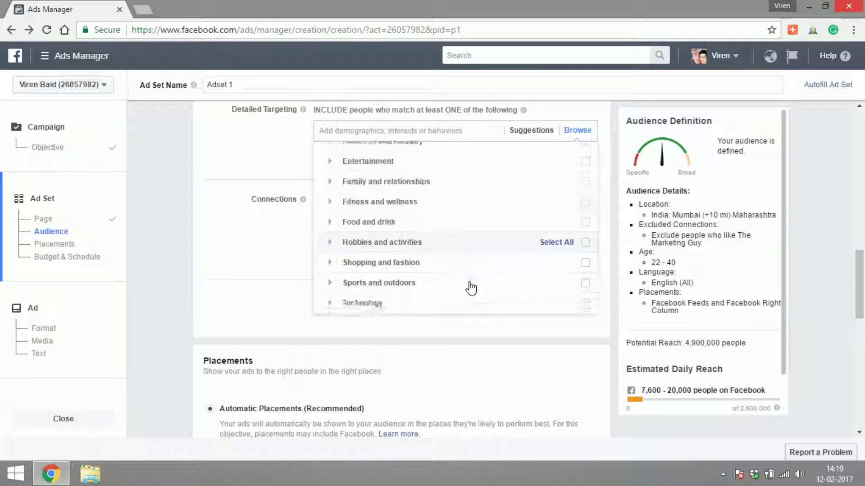
{"action": "scroll", "coordinate": [402, 238], "scroll_direction": "down", "scroll_amount": 3}
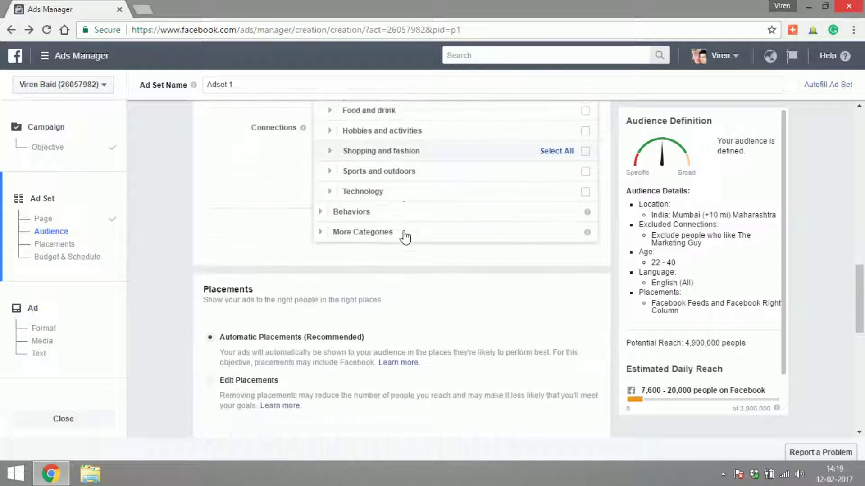
{"action": "left_click", "coordinate": [378, 203]}
{"action": "scroll", "coordinate": [378, 205], "scroll_direction": "down", "scroll_amount": 1}
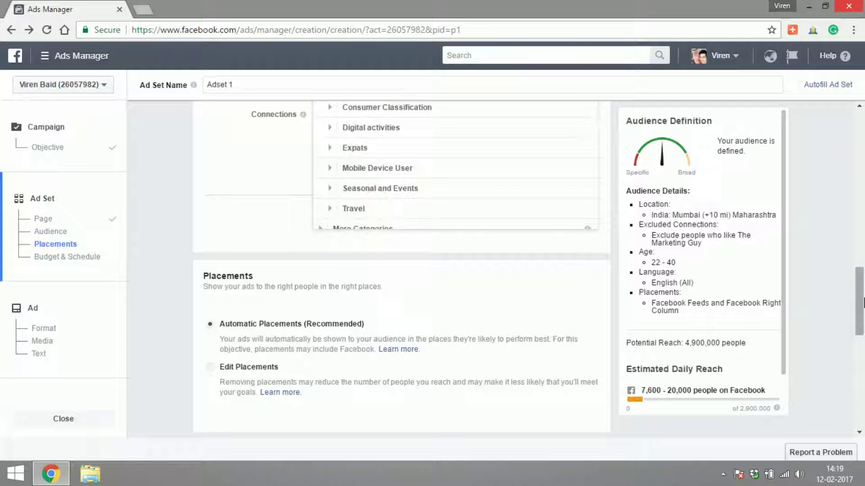
{"action": "scroll", "coordinate": [497, 280], "scroll_direction": "up", "scroll_amount": 3}
{"action": "left_click", "coordinate": [497, 281]}
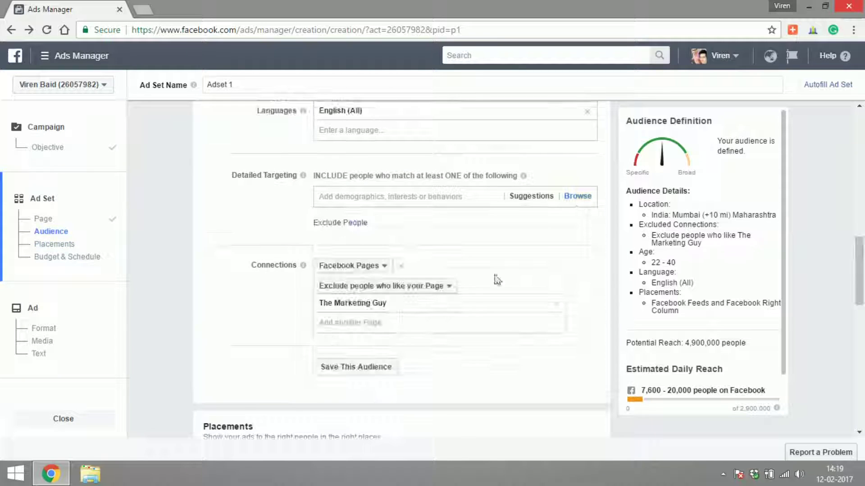
Step: Browse the Behaviors categories Consumer Classification and Digital activities in Detailed Targeting
{"action": "left_click", "coordinate": [578, 196]}
{"action": "left_click", "coordinate": [373, 260]}
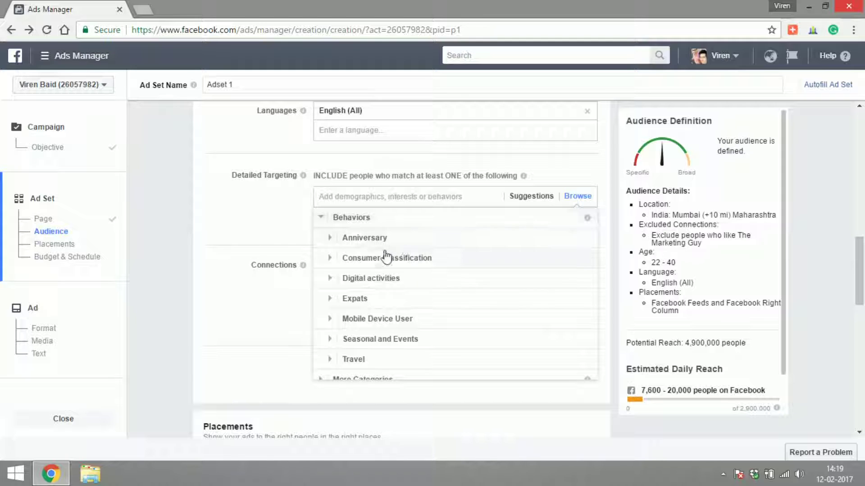
{"action": "left_click", "coordinate": [384, 257]}
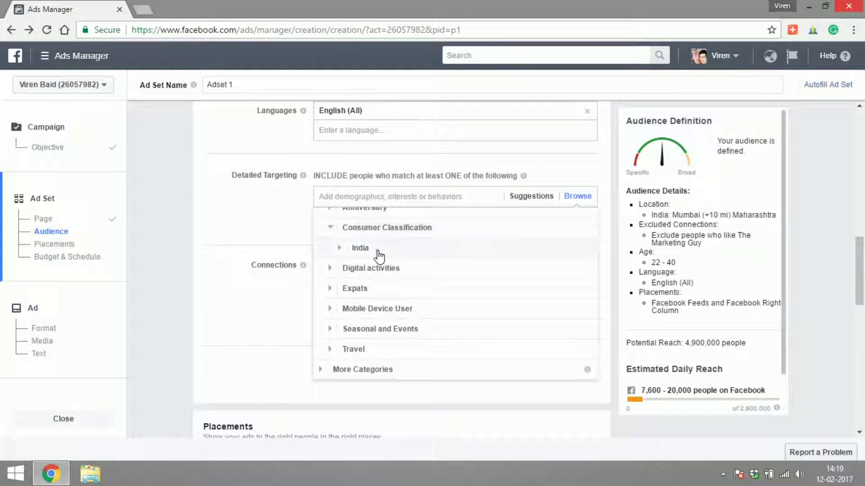
{"action": "left_click", "coordinate": [379, 254]}
{"action": "mouse_move", "coordinate": [410, 244]}
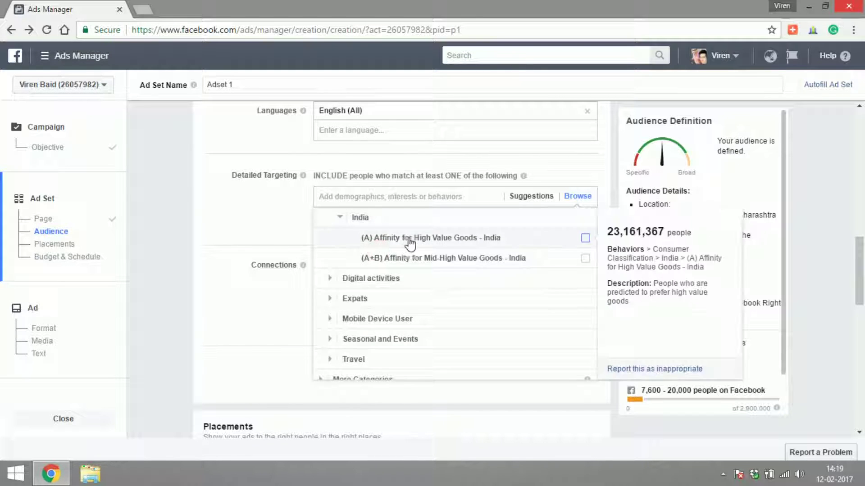
{"action": "left_click", "coordinate": [380, 279]}
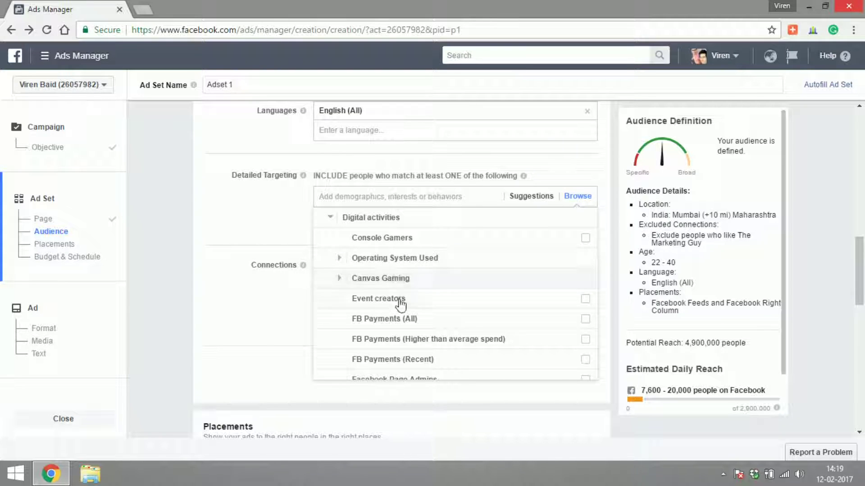
{"action": "mouse_move", "coordinate": [401, 300]}
{"action": "scroll", "coordinate": [400, 304], "scroll_direction": "down", "scroll_amount": 3}
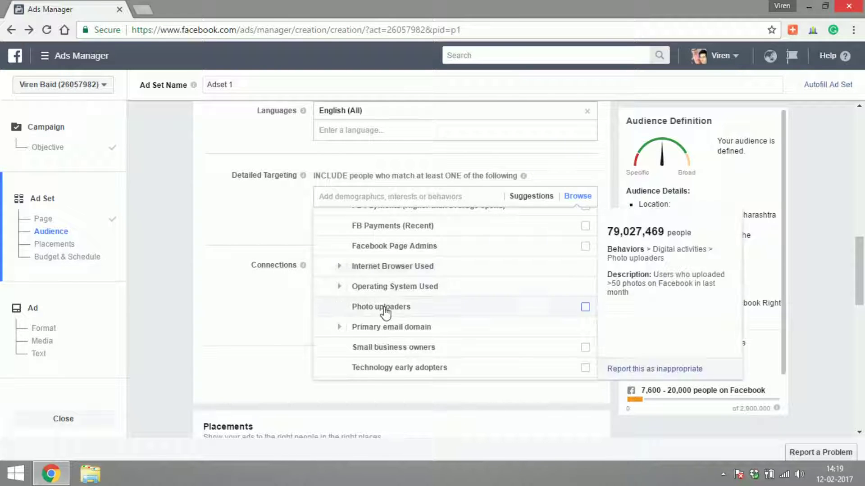
{"action": "scroll", "coordinate": [386, 310], "scroll_direction": "down", "scroll_amount": 1}
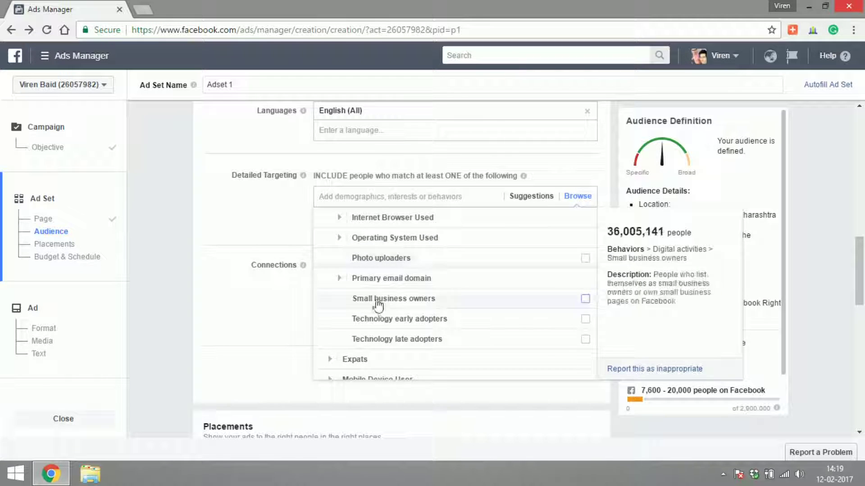
Step: Look through Primary email domain, Expats and Travel behaviors, then close the list without adding any
{"action": "left_click", "coordinate": [360, 280]}
{"action": "scroll", "coordinate": [367, 286], "scroll_direction": "down", "scroll_amount": 3}
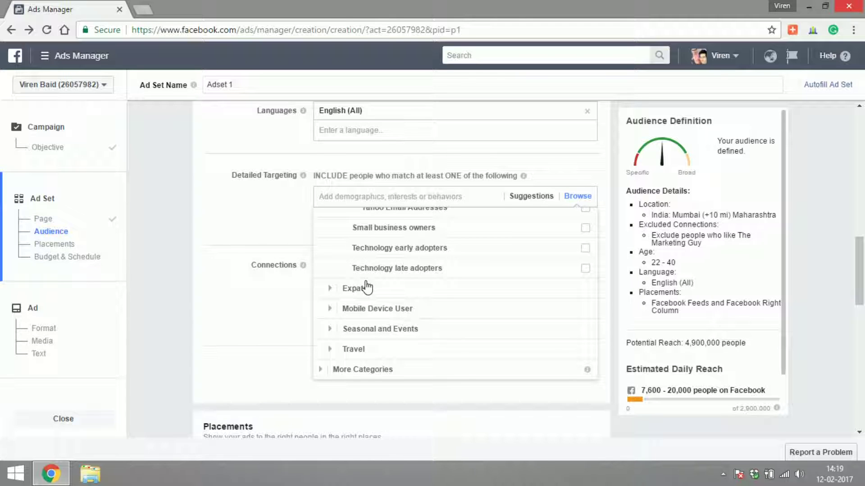
{"action": "left_click", "coordinate": [365, 289]}
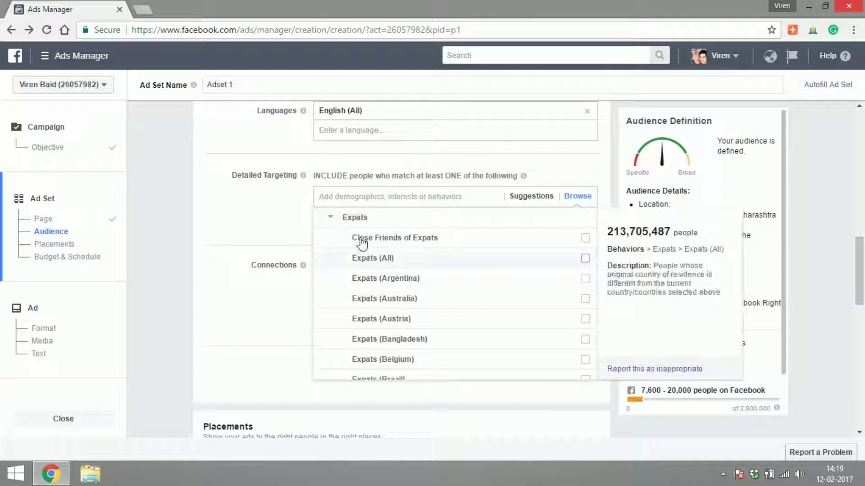
{"action": "left_click", "coordinate": [357, 222]}
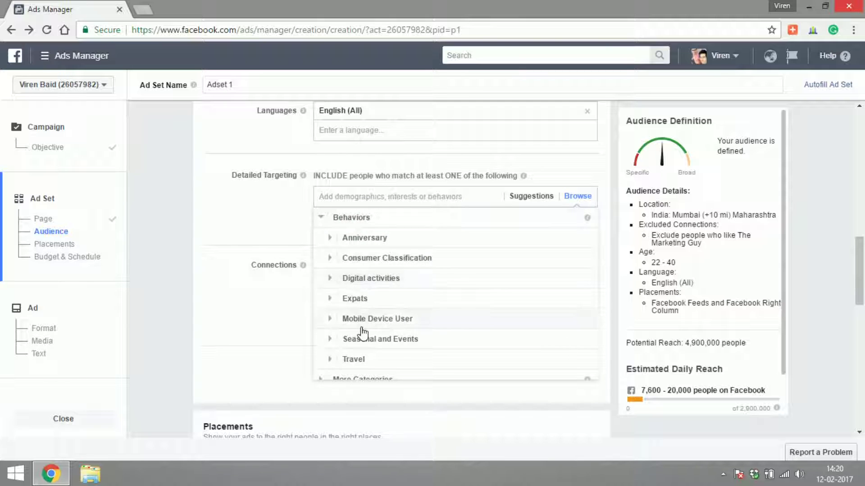
{"action": "left_click", "coordinate": [356, 356]}
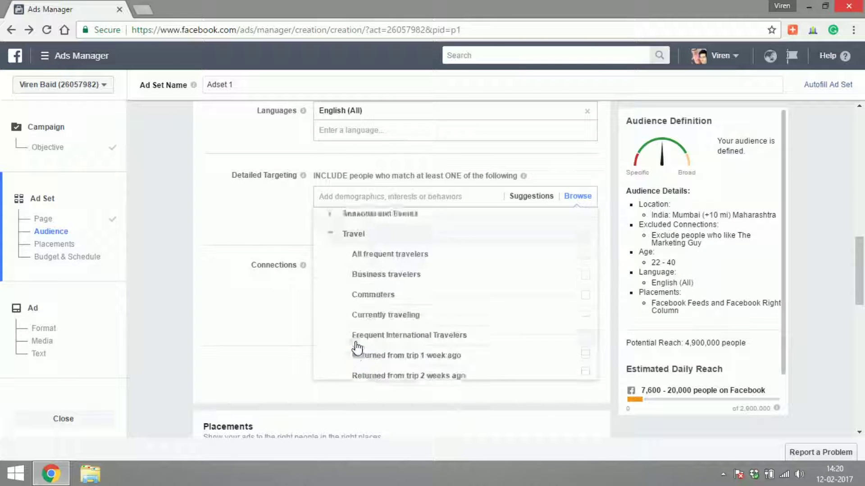
{"action": "mouse_move", "coordinate": [395, 278]}
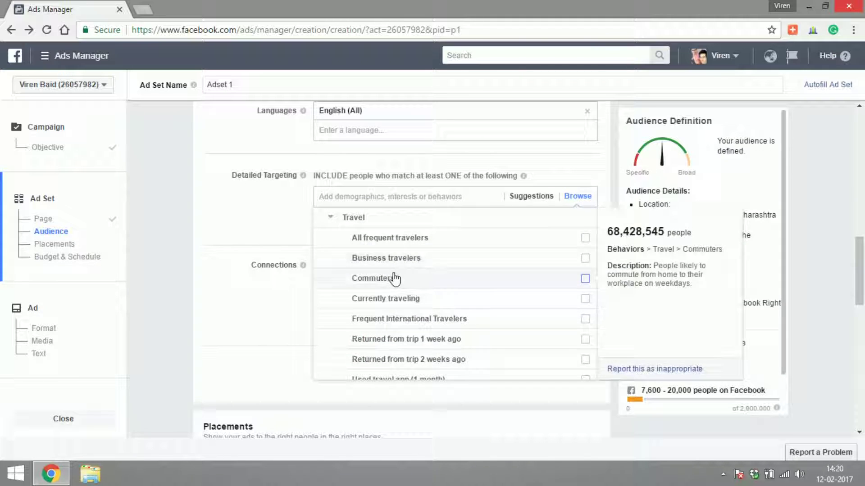
{"action": "scroll", "coordinate": [395, 279], "scroll_direction": "down", "scroll_amount": 5}
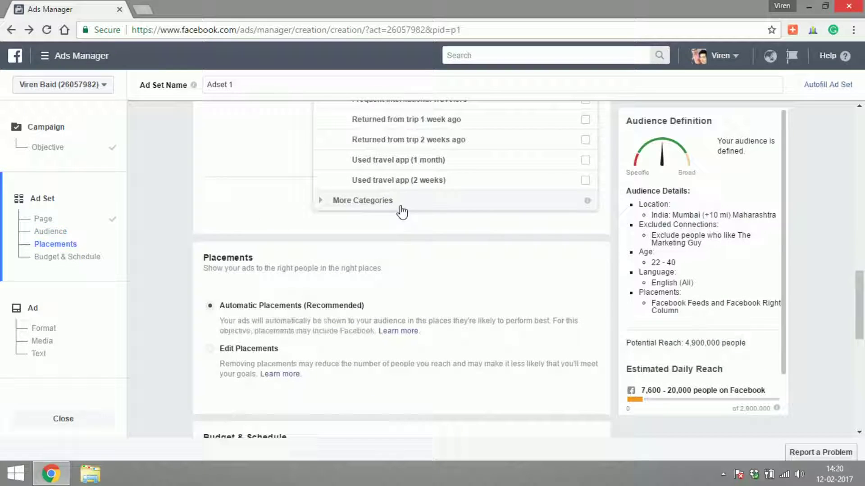
{"action": "scroll", "coordinate": [400, 270], "scroll_direction": "up", "scroll_amount": 5}
{"action": "left_click", "coordinate": [558, 297]}
Step: Browse Behaviors and More Categories, then expand Demographics in the Detailed Targeting list
{"action": "scroll", "coordinate": [558, 298], "scroll_direction": "down", "scroll_amount": 1}
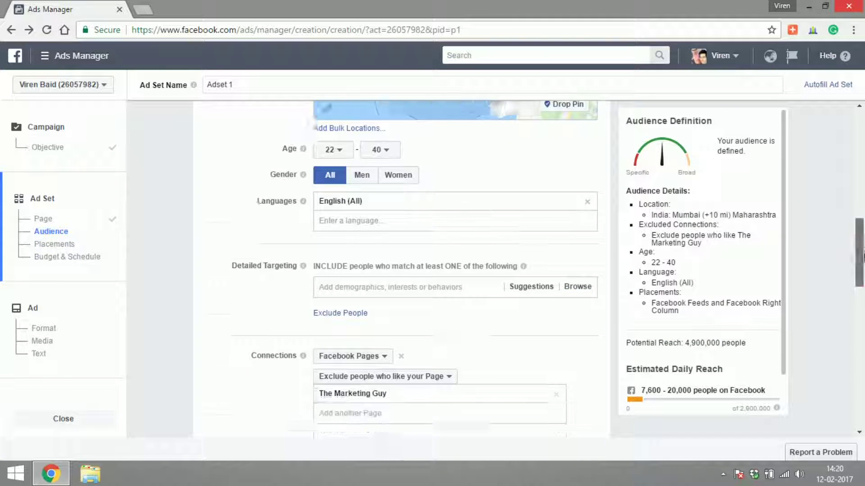
{"action": "left_click", "coordinate": [579, 266]}
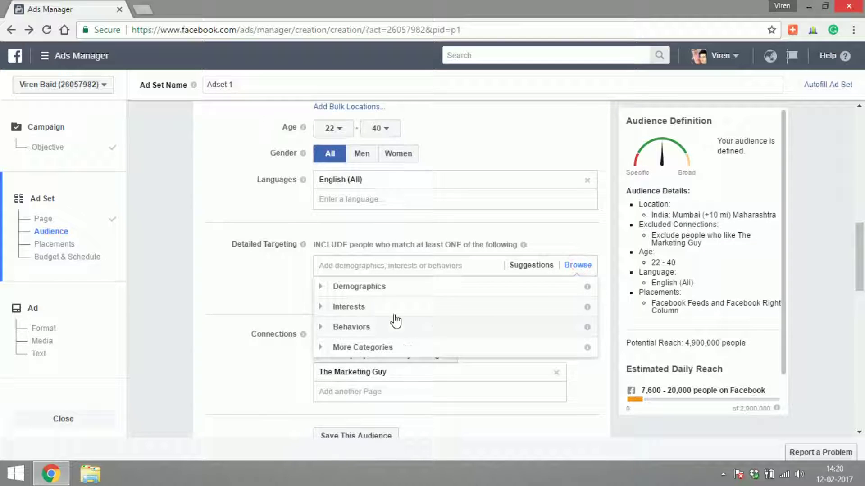
{"action": "left_click", "coordinate": [351, 328]}
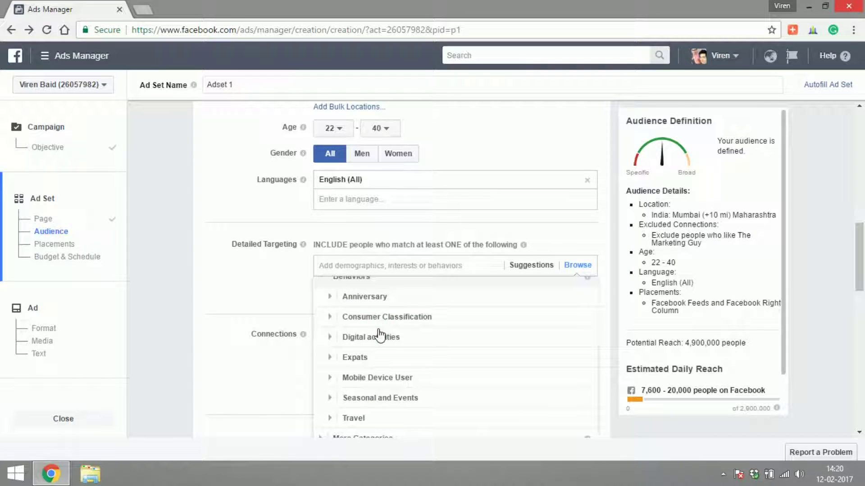
{"action": "left_click", "coordinate": [359, 281]}
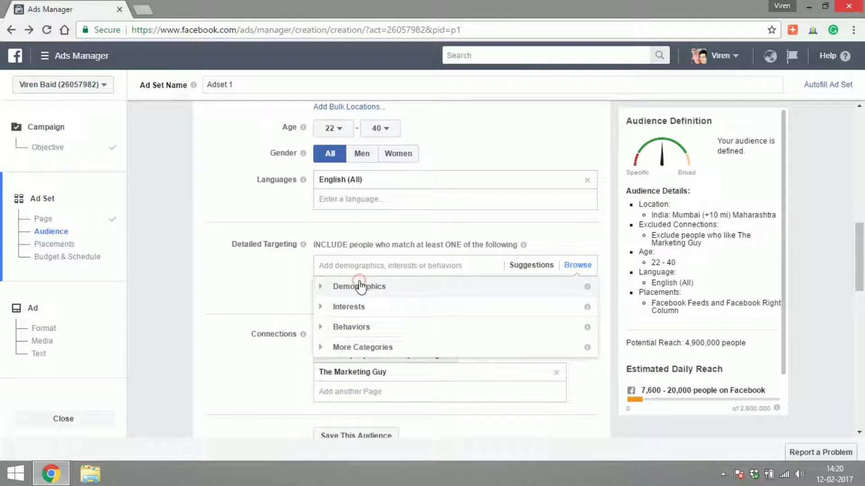
{"action": "left_click", "coordinate": [354, 348]}
{"action": "left_click", "coordinate": [362, 366]}
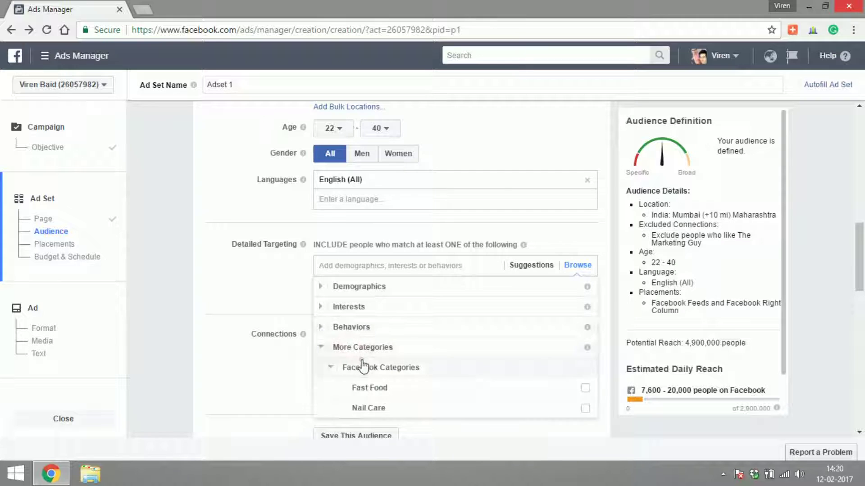
{"action": "mouse_move", "coordinate": [386, 391]}
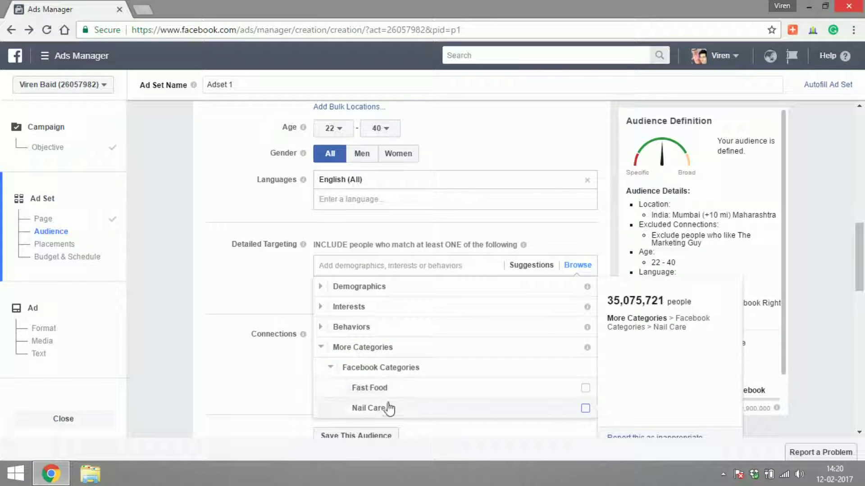
{"action": "left_click", "coordinate": [380, 367]}
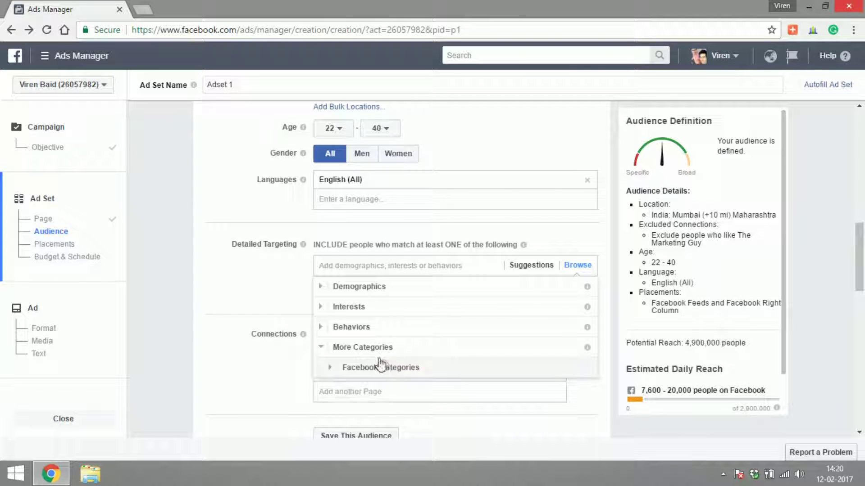
{"action": "left_click", "coordinate": [372, 349]}
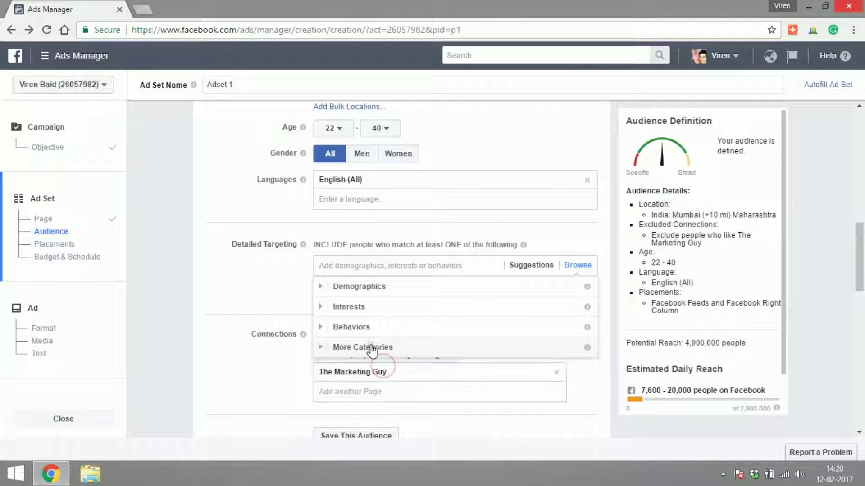
{"action": "left_click", "coordinate": [364, 295]}
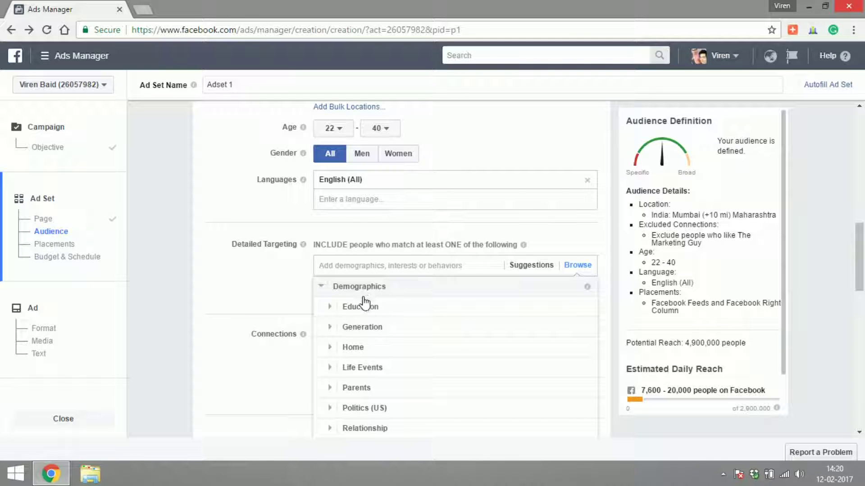
Step: Add College grad from Demographics > Education to the detailed targeting
{"action": "left_click", "coordinate": [364, 306]}
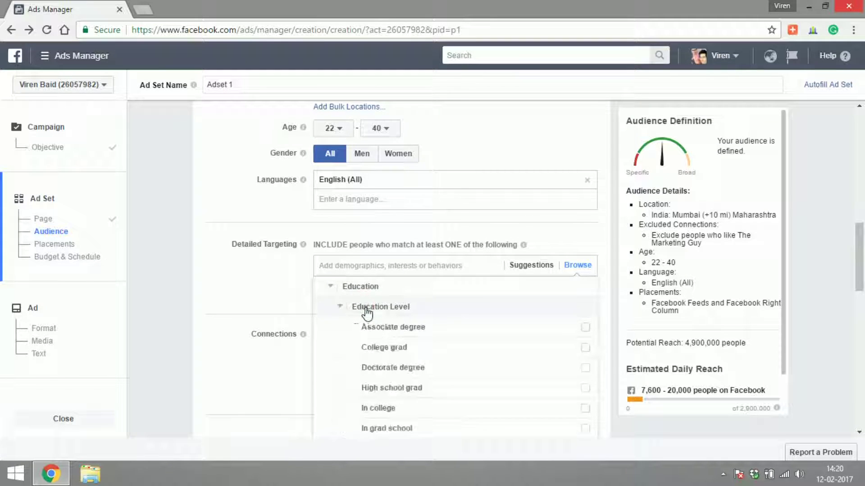
{"action": "mouse_move", "coordinate": [421, 330]}
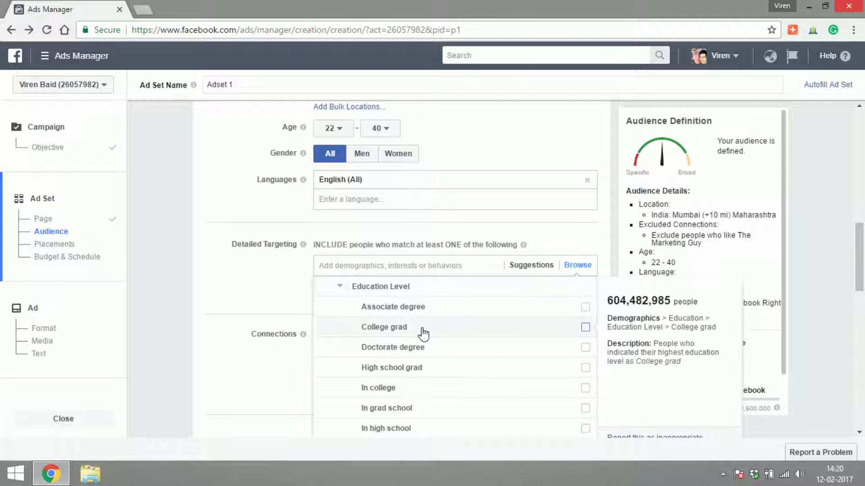
{"action": "left_click", "coordinate": [585, 328]}
{"action": "left_click", "coordinate": [250, 283]}
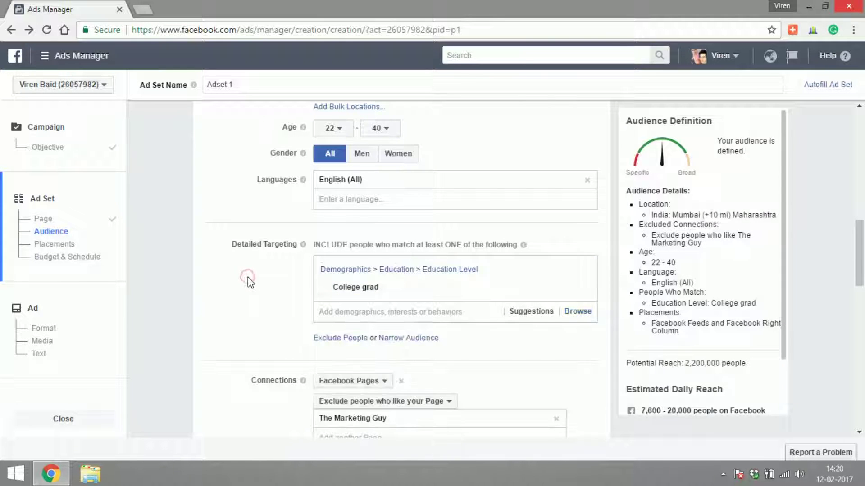
Step: Add In a relationship from Relationship > Relationship Status to the detailed targeting
{"action": "scroll", "coordinate": [863, 217], "scroll_direction": "down", "scroll_amount": 1}
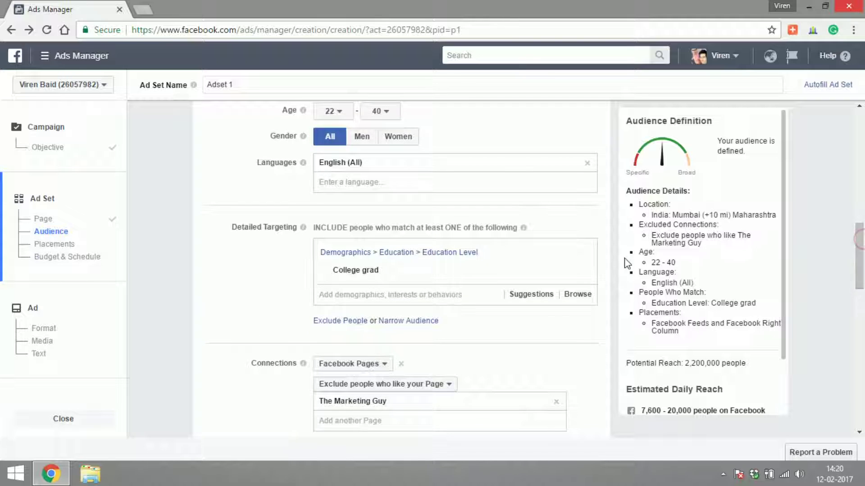
{"action": "mouse_move", "coordinate": [522, 283]}
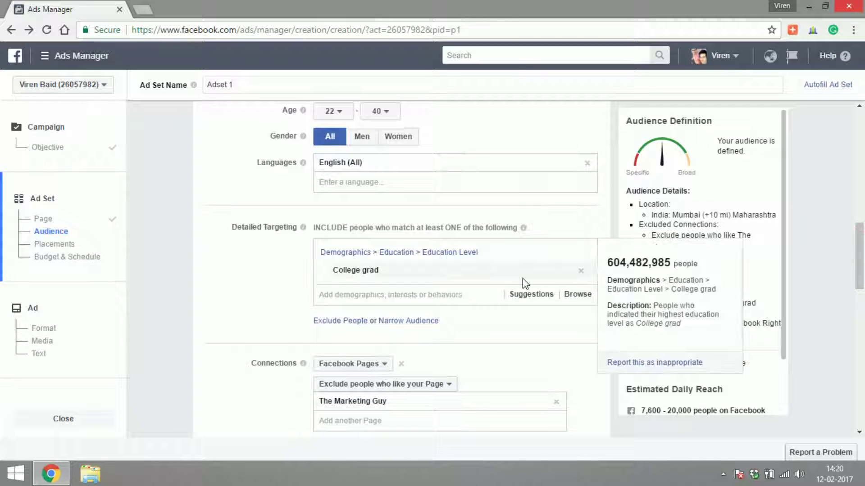
{"action": "left_click", "coordinate": [568, 297]}
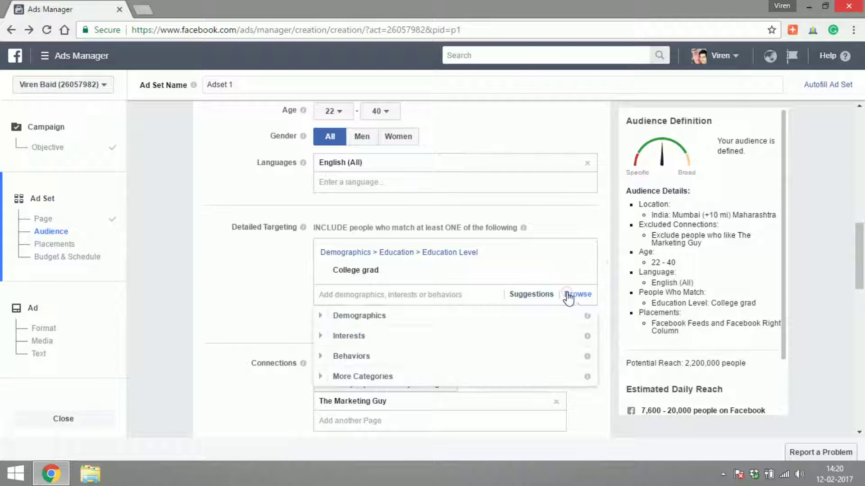
{"action": "left_click", "coordinate": [418, 321]}
{"action": "left_click", "coordinate": [356, 413]}
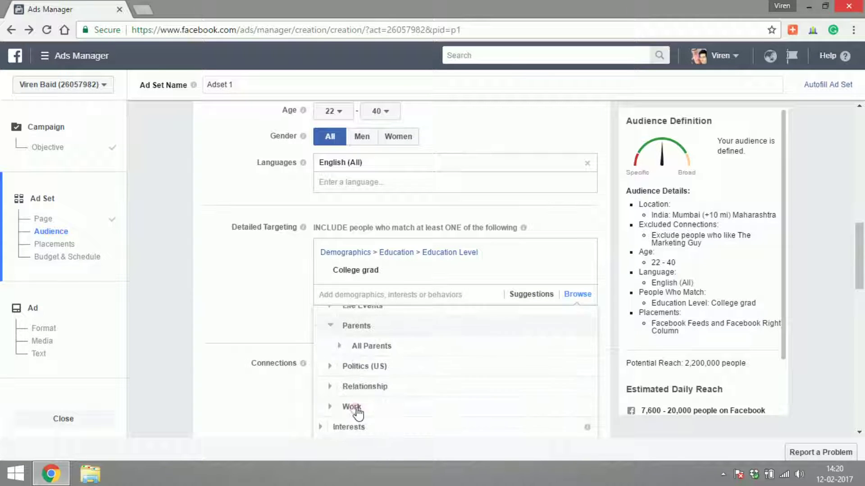
{"action": "left_click", "coordinate": [385, 388]}
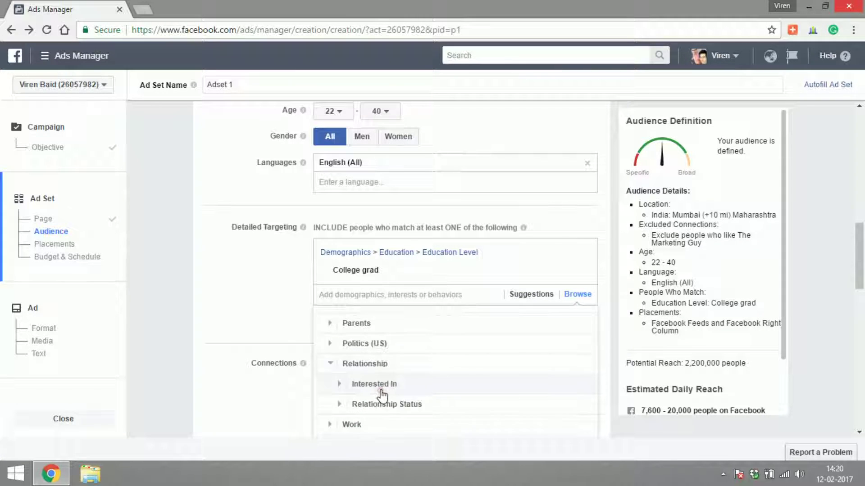
{"action": "left_click", "coordinate": [411, 374]}
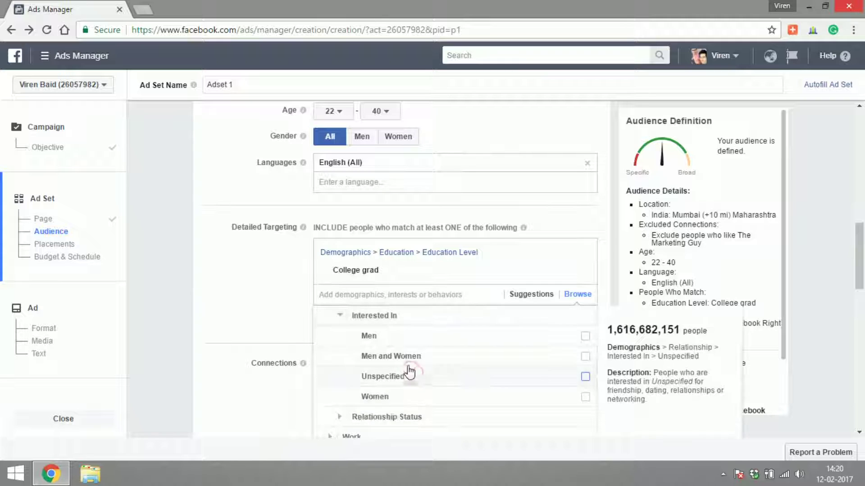
{"action": "left_click", "coordinate": [387, 411]}
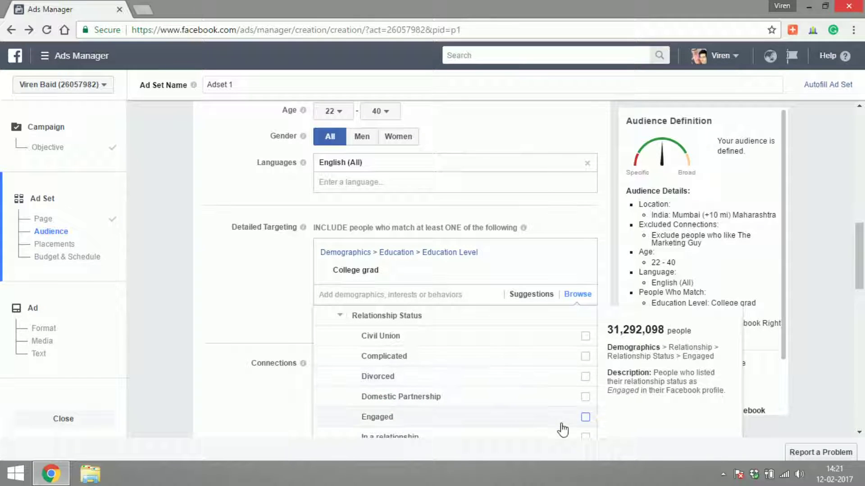
{"action": "left_click", "coordinate": [585, 436]}
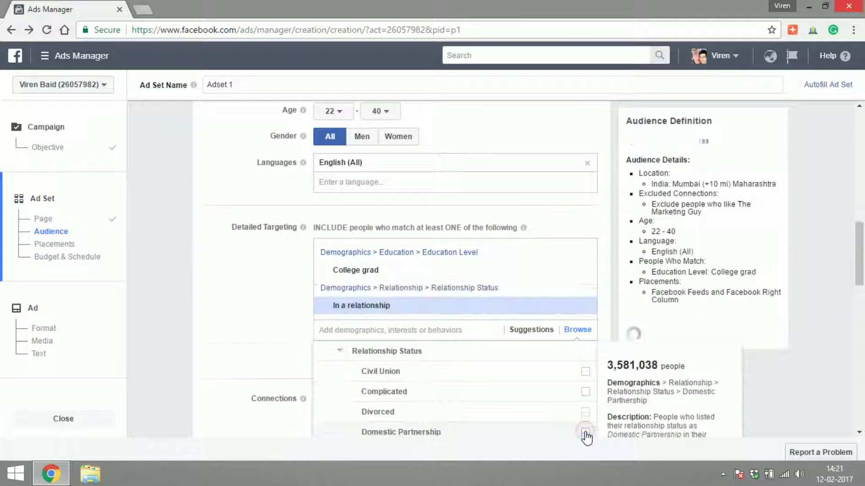
{"action": "left_click", "coordinate": [212, 289]}
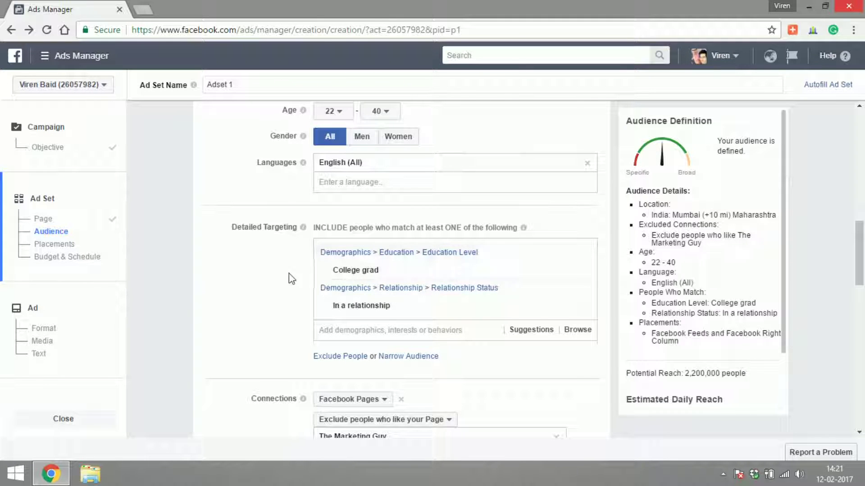
Step: Remove In a relationship, leaving College grad as the only detailed targeting
{"action": "mouse_move", "coordinate": [348, 310]}
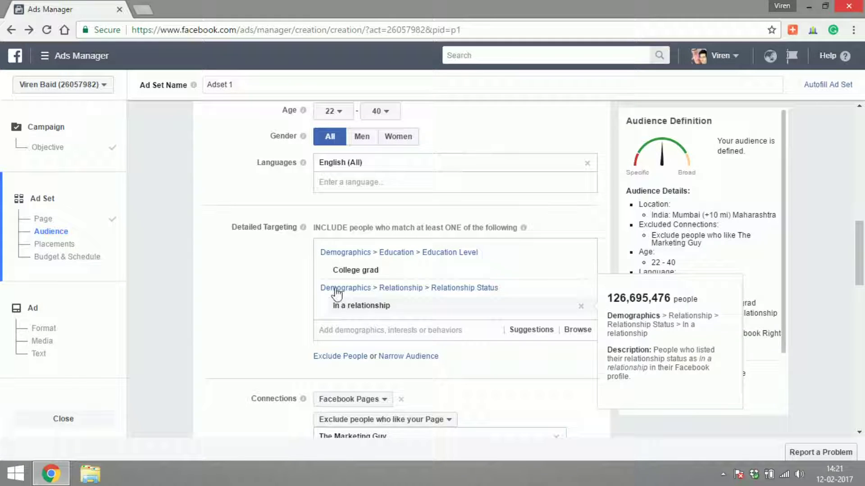
{"action": "mouse_move", "coordinate": [364, 274]}
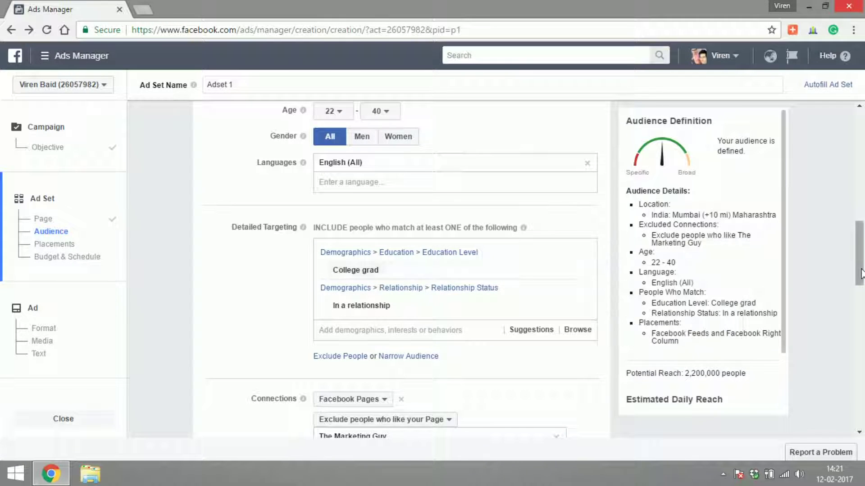
{"action": "left_click_drag", "start_coordinate": [862, 272], "coordinate": [861, 270]}
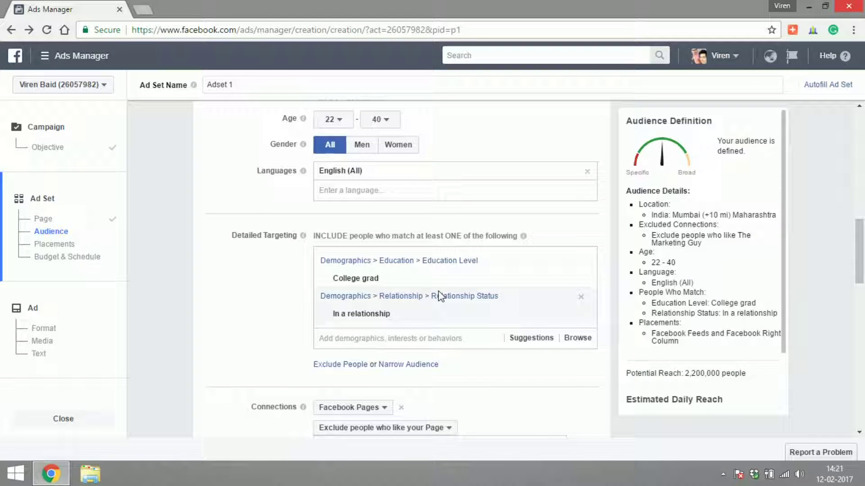
{"action": "mouse_move", "coordinate": [367, 315]}
{"action": "left_click", "coordinate": [581, 298]}
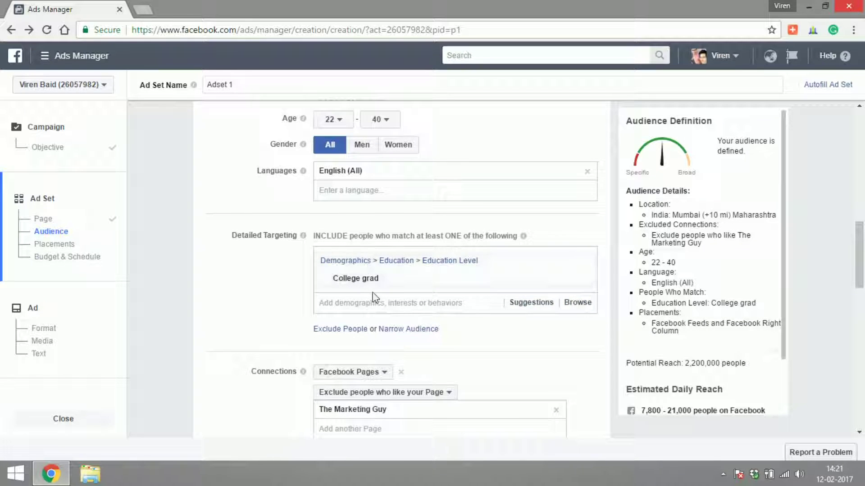
Step: Add a Narrow Audience group and browse its Demographics categories
{"action": "left_click", "coordinate": [403, 331]}
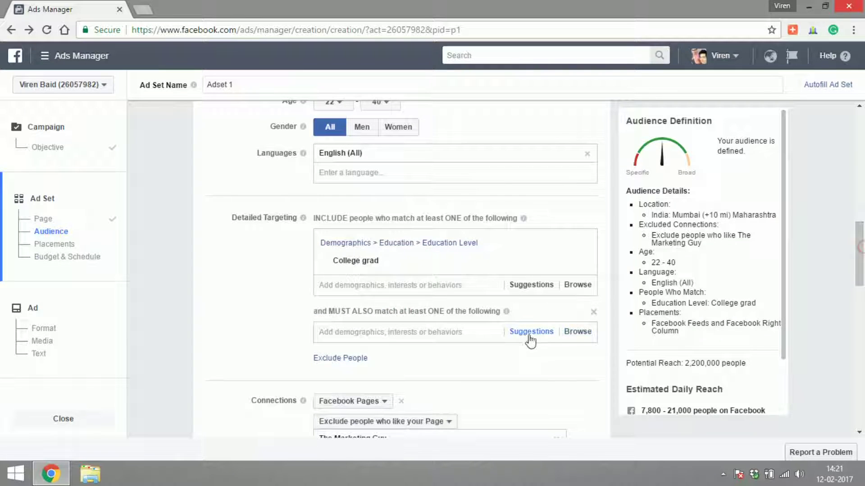
{"action": "left_click", "coordinate": [577, 331]}
{"action": "left_click", "coordinate": [420, 354]}
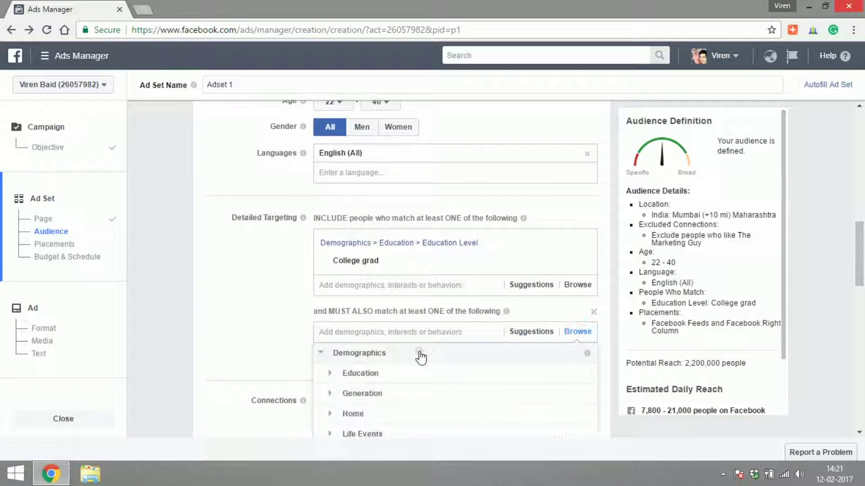
{"action": "scroll", "coordinate": [361, 413], "scroll_direction": "down", "scroll_amount": 1}
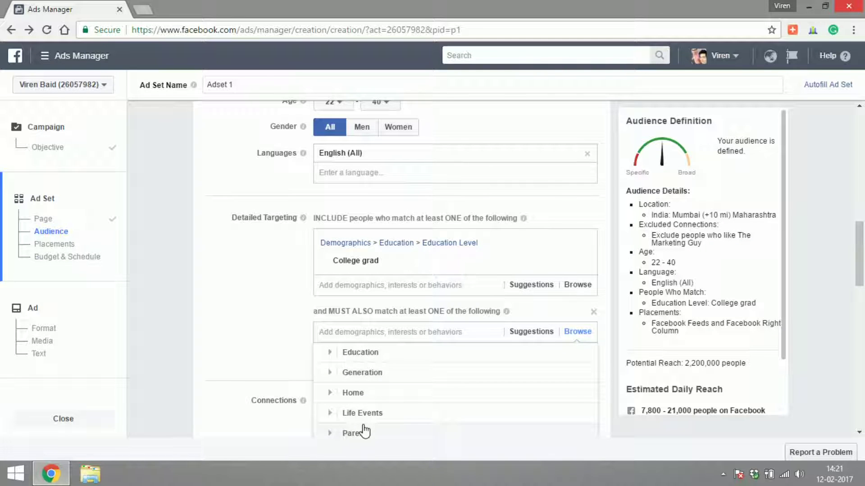
{"action": "scroll", "coordinate": [831, 281], "scroll_direction": "down", "scroll_amount": 3}
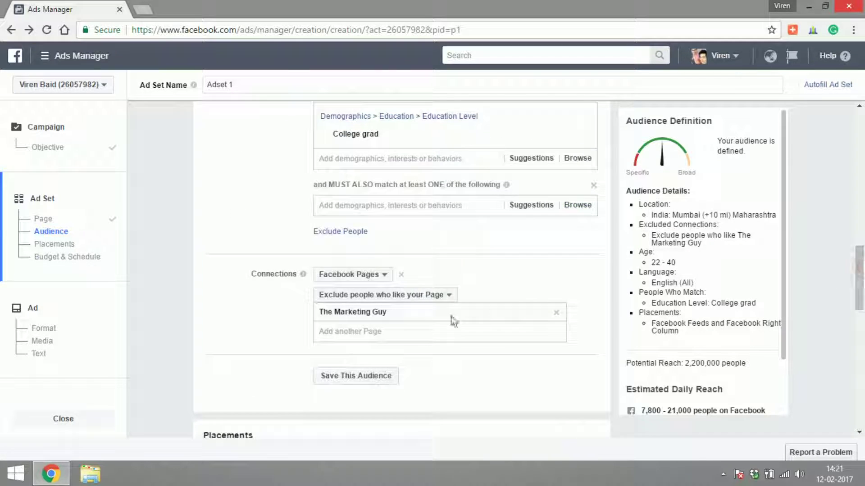
Step: Require In a relationship status in the narrowing group, cutting potential reach to 44,000
{"action": "left_click", "coordinate": [572, 207]}
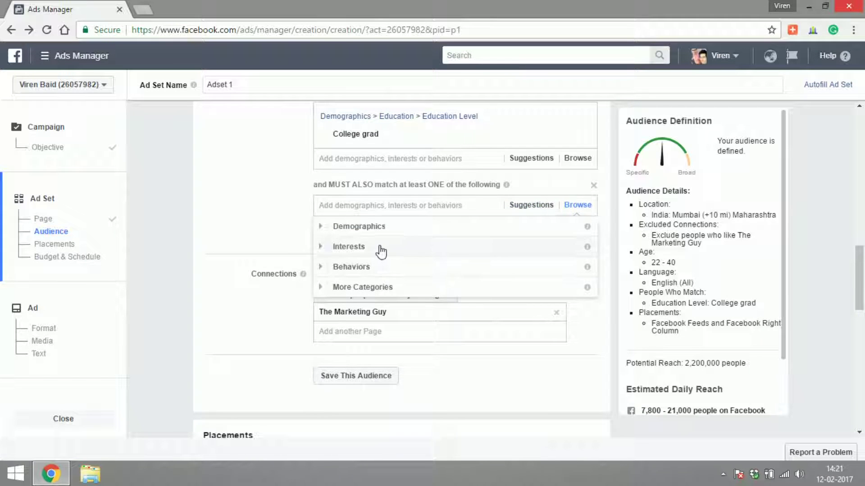
{"action": "left_click", "coordinate": [372, 227]}
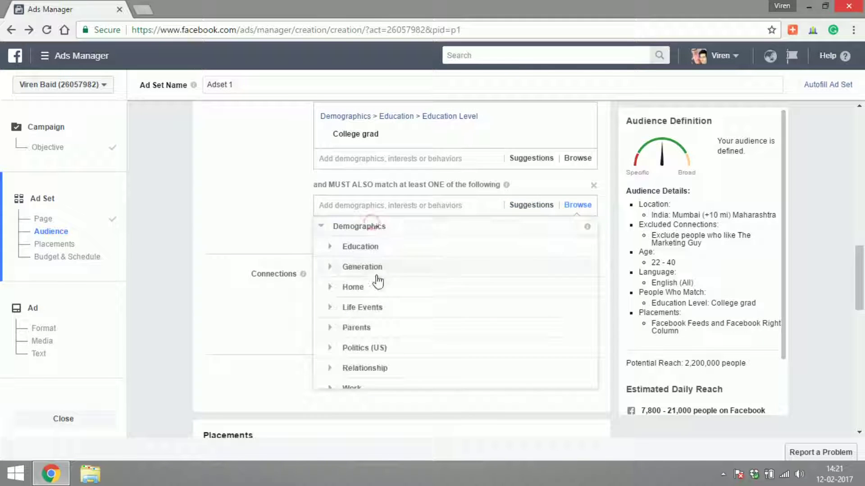
{"action": "left_click", "coordinate": [357, 370]}
{"action": "left_click", "coordinate": [387, 301]}
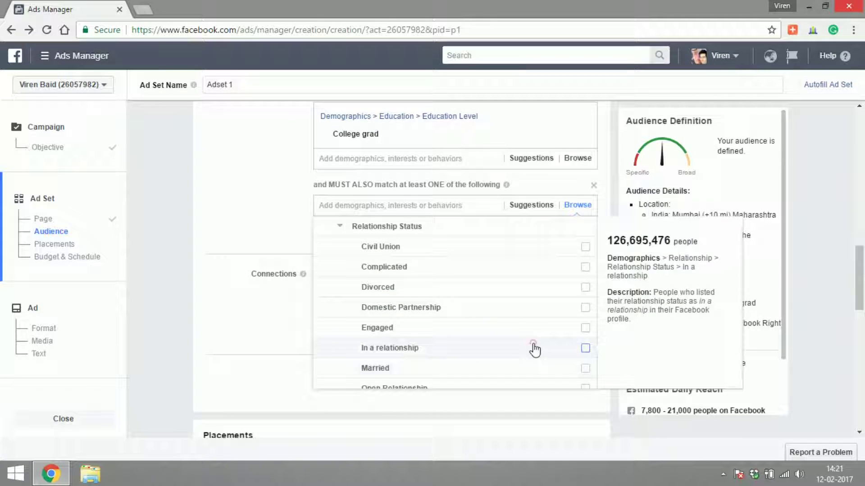
{"action": "left_click", "coordinate": [534, 348]}
{"action": "left_click", "coordinate": [184, 256]}
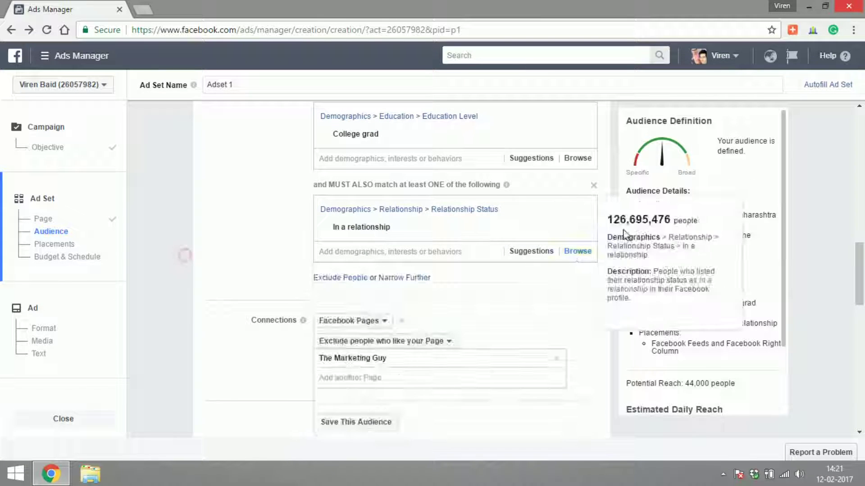
{"action": "scroll", "coordinate": [625, 232], "scroll_direction": "up", "scroll_amount": 1}
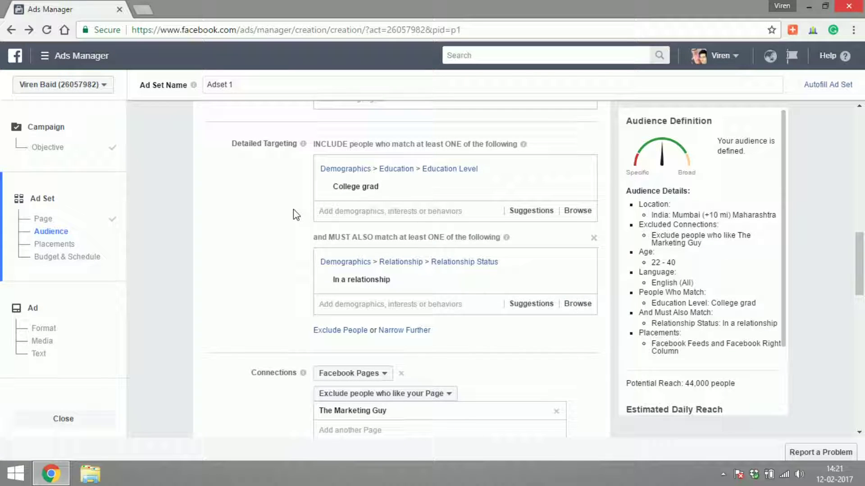
{"action": "mouse_move", "coordinate": [340, 284]}
{"action": "left_click_drag", "start_coordinate": [689, 384], "coordinate": [709, 383]}
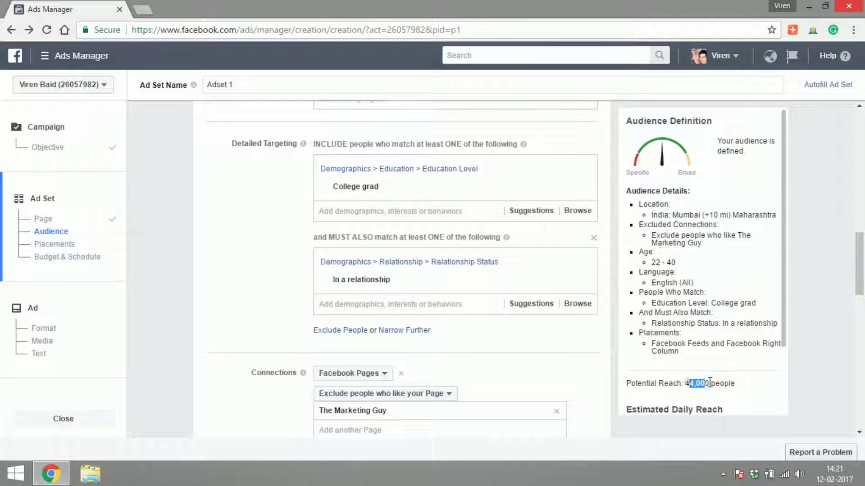
Step: Replace the In a relationship requirement with the Marketing interest, giving 360,000 potential reach
{"action": "left_click", "coordinate": [593, 238]}
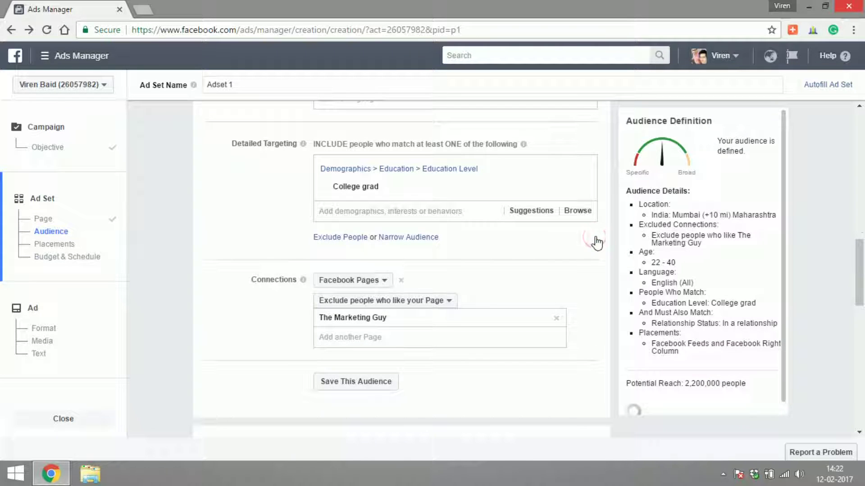
{"action": "left_click", "coordinate": [401, 238]}
{"action": "scroll", "coordinate": [576, 252], "scroll_direction": "down", "scroll_amount": 1}
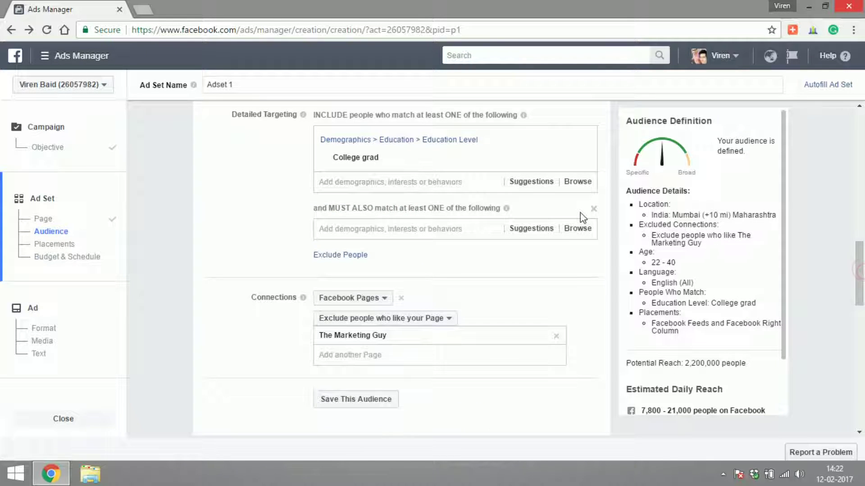
{"action": "left_click", "coordinate": [579, 228]}
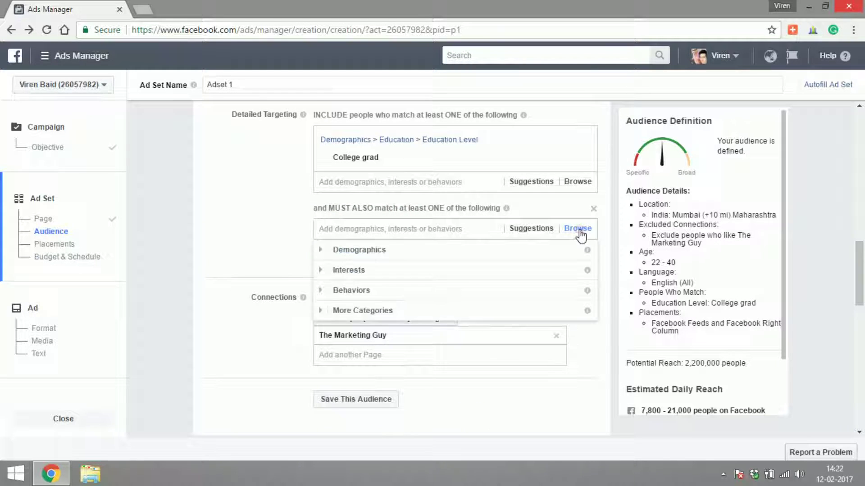
{"action": "left_click", "coordinate": [475, 229]}
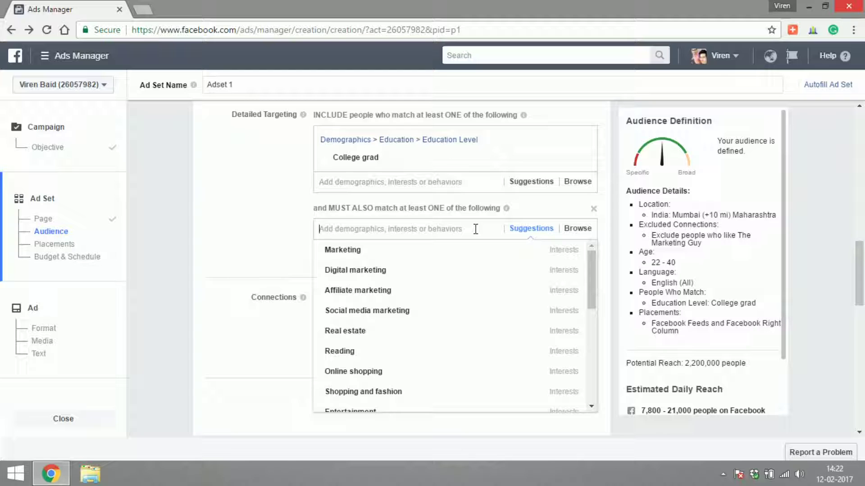
{"action": "type", "text": "marketing"}
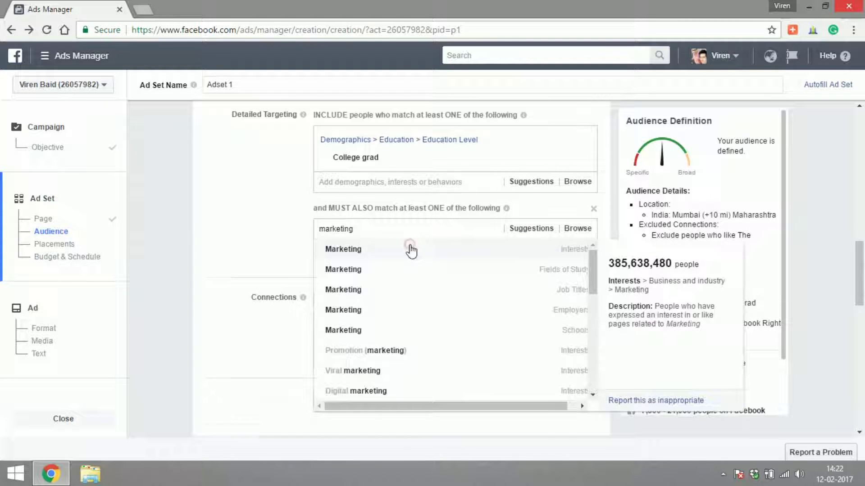
{"action": "left_click", "coordinate": [411, 249]}
{"action": "left_click", "coordinate": [271, 234]}
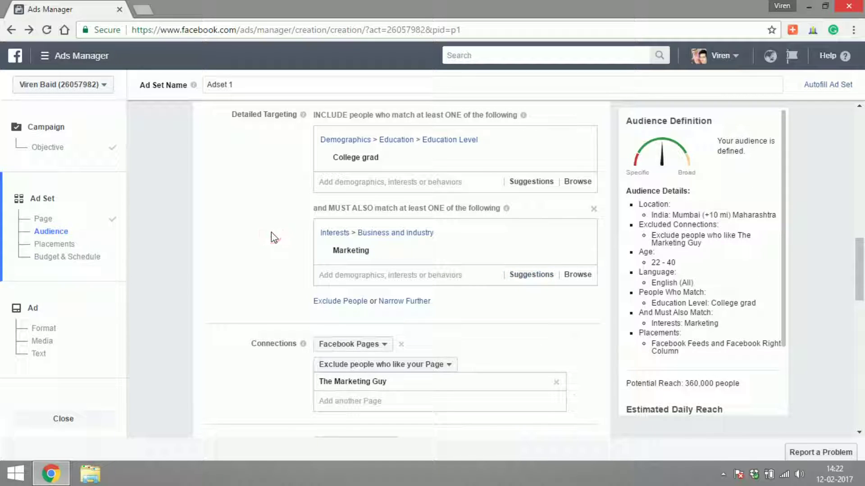
Step: Highlight the current 360,000 potential reach estimate
{"action": "left_click_drag", "start_coordinate": [699, 384], "coordinate": [678, 383]}
{"action": "left_click", "coordinate": [698, 384]}
{"action": "left_click", "coordinate": [697, 383]}
Step: Add the Facebook Page Admins behaviour from Behaviors > Digital activities to the narrowing group
{"action": "left_click", "coordinate": [385, 276]}
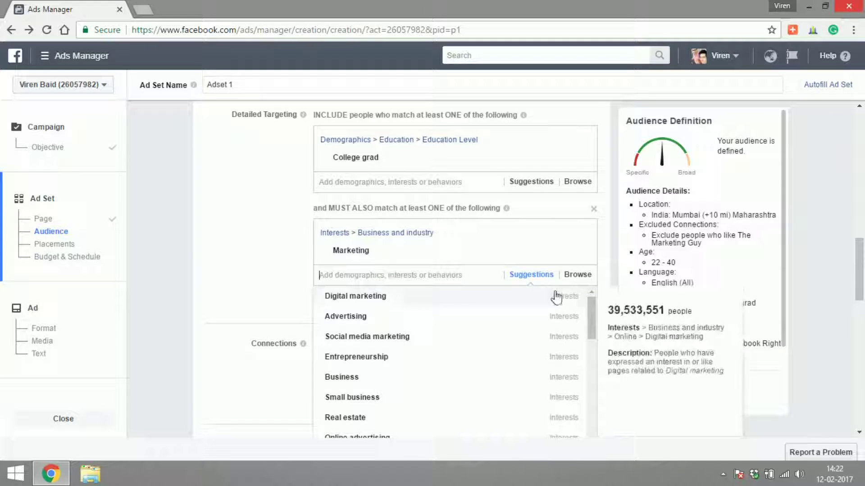
{"action": "left_click", "coordinate": [578, 275]}
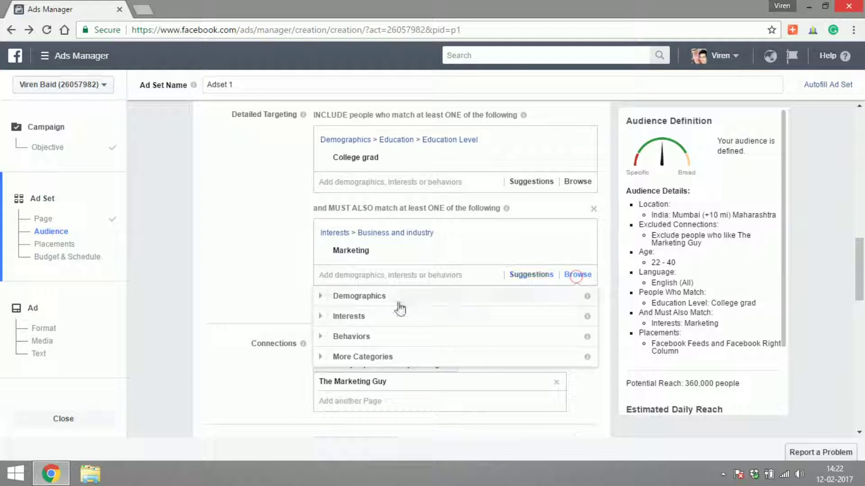
{"action": "left_click", "coordinate": [361, 336]}
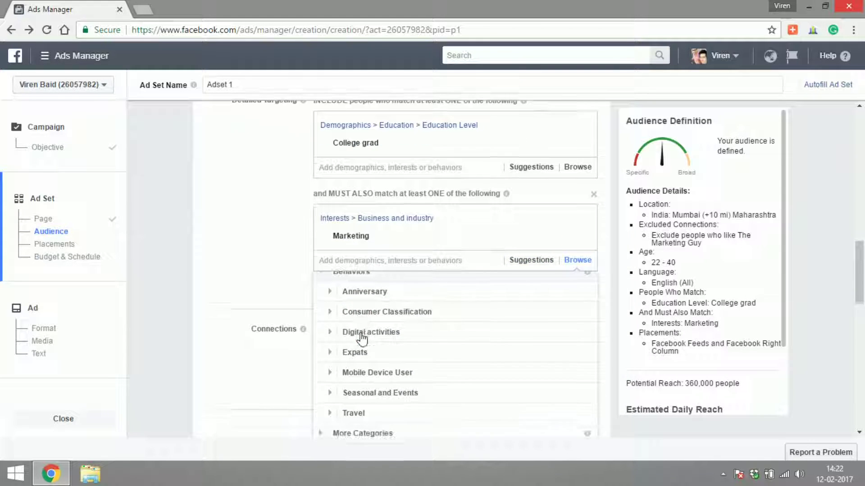
{"action": "left_click", "coordinate": [365, 328]}
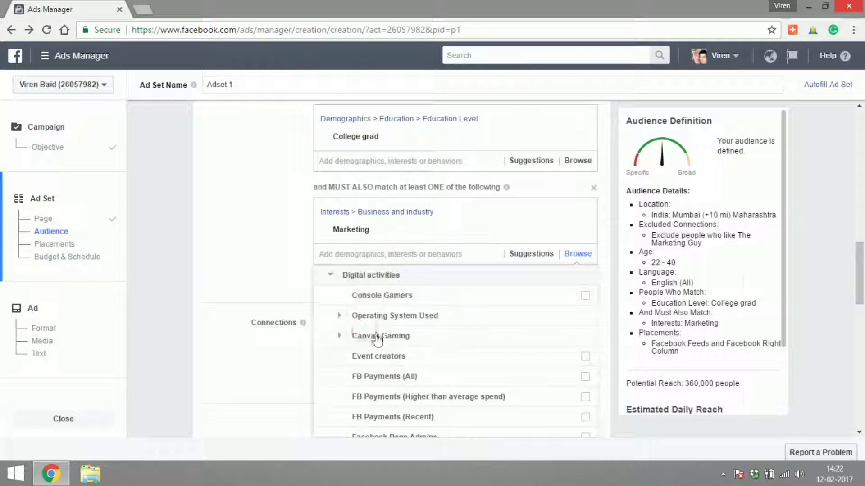
{"action": "scroll", "coordinate": [412, 378], "scroll_direction": "down", "scroll_amount": 2}
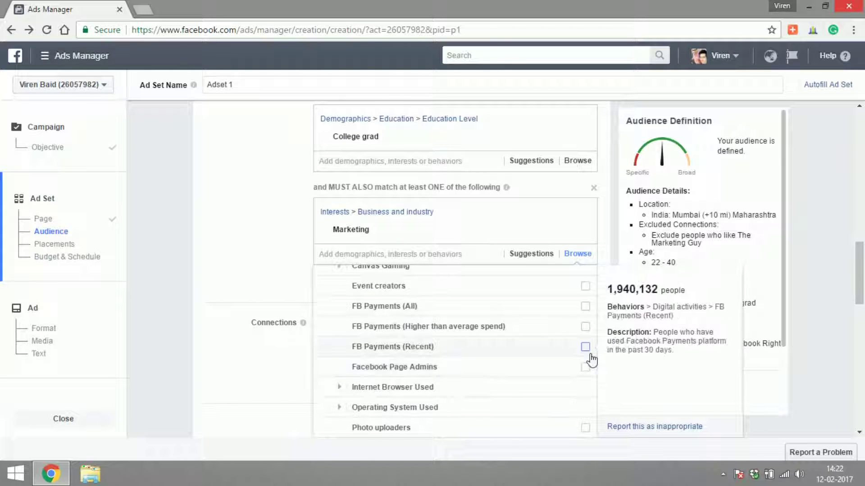
{"action": "left_click", "coordinate": [585, 367]}
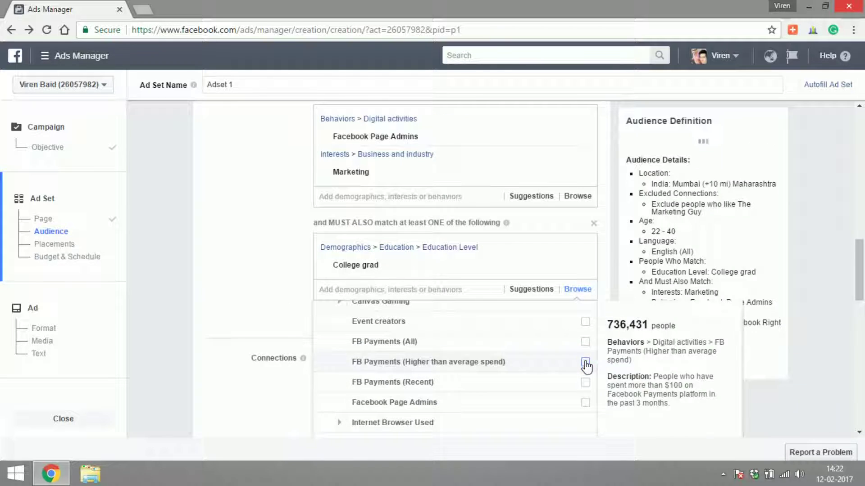
{"action": "left_click", "coordinate": [276, 259]}
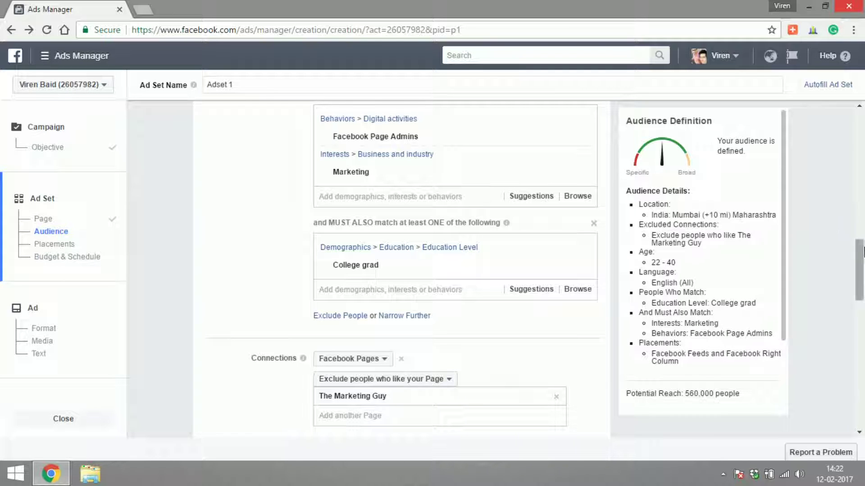
{"action": "mouse_move", "coordinate": [862, 251]}
{"action": "left_mouse_down"}
{"action": "mouse_move", "coordinate": [863, 238]}
{"action": "mouse_move", "coordinate": [863, 262]}
{"action": "left_mouse_up"}
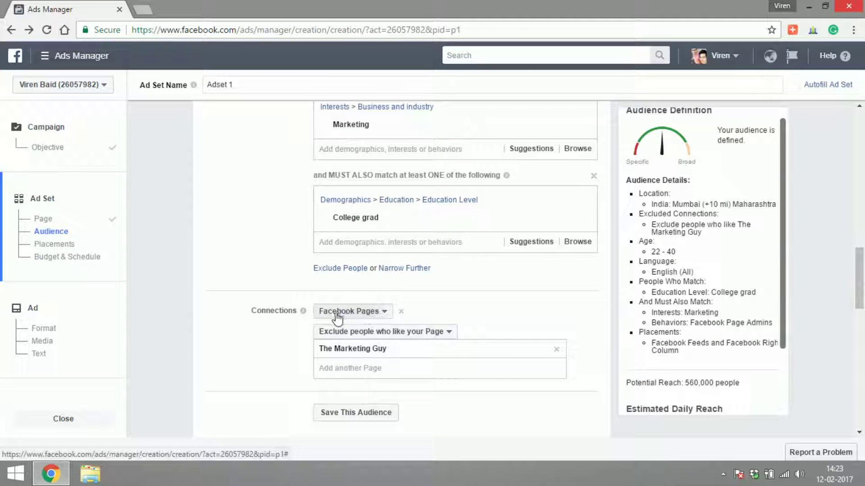
{"action": "left_click", "coordinate": [376, 315]}
{"action": "left_click", "coordinate": [377, 312]}
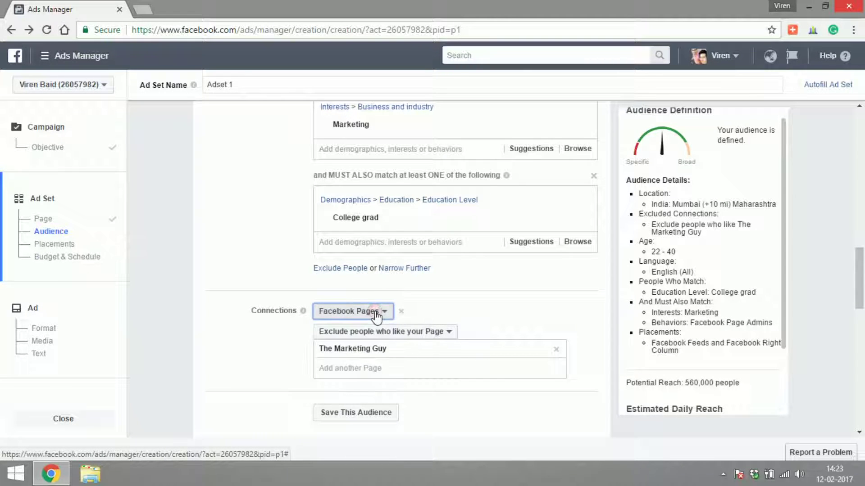
{"action": "double_click", "coordinate": [276, 332]}
{"action": "left_click", "coordinate": [341, 332]}
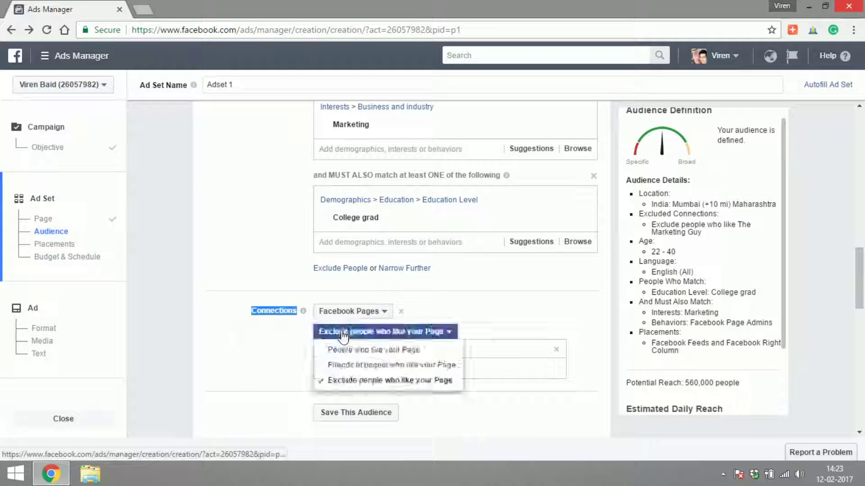
{"action": "left_click", "coordinate": [486, 320]}
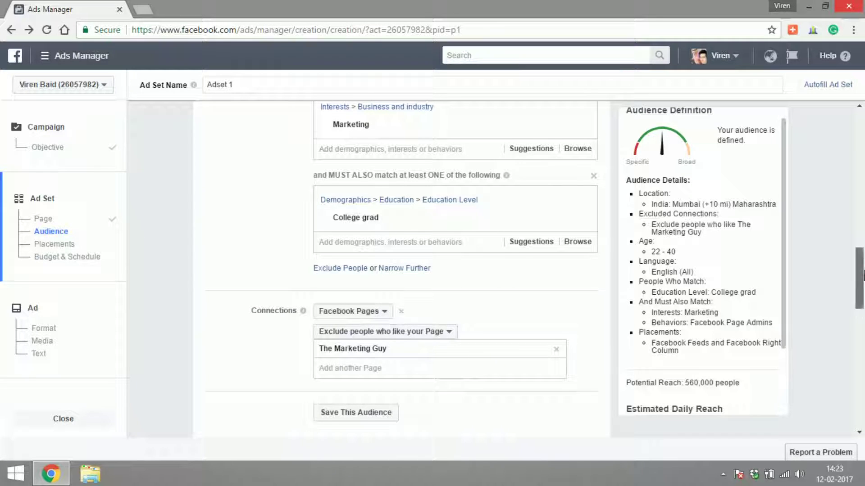
{"action": "left_click_drag", "start_coordinate": [861, 270], "coordinate": [862, 275]}
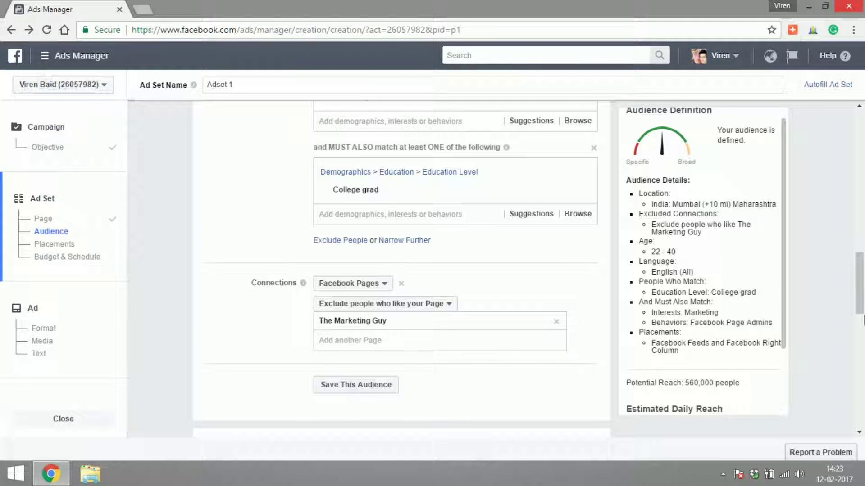
{"action": "scroll", "coordinate": [863, 320], "scroll_direction": "up", "scroll_amount": 1}
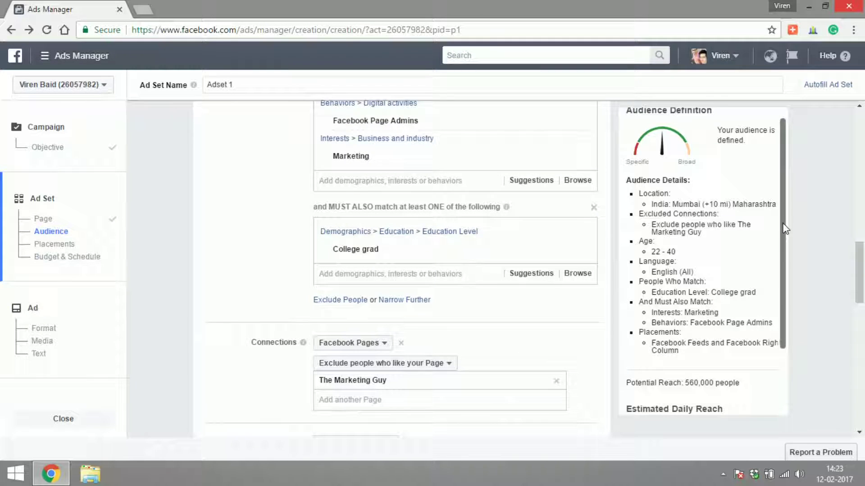
{"action": "scroll", "coordinate": [785, 228], "scroll_direction": "down", "scroll_amount": 1}
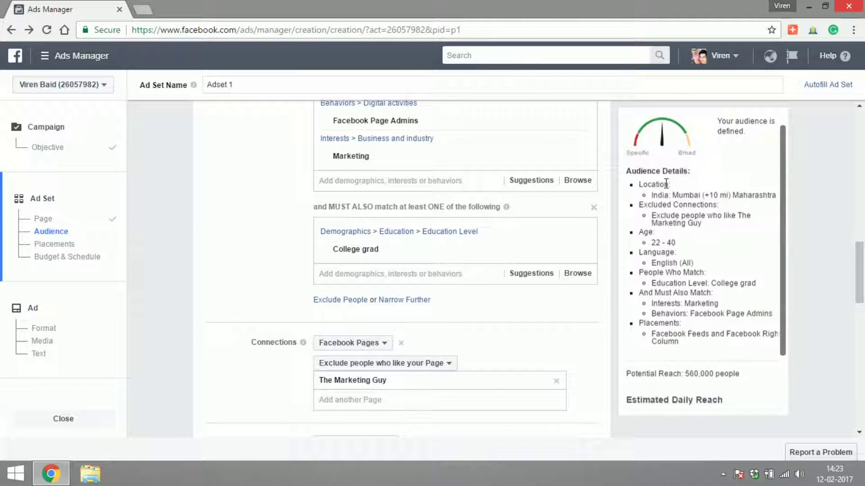
{"action": "left_click_drag", "start_coordinate": [706, 194], "coordinate": [701, 224]}
{"action": "left_click", "coordinate": [711, 190]}
{"action": "left_click", "coordinate": [695, 225]}
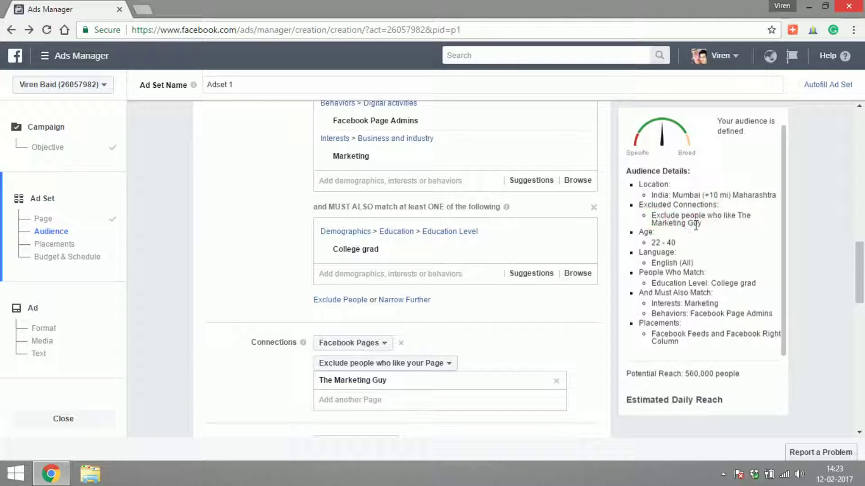
{"action": "left_click_drag", "start_coordinate": [663, 243], "coordinate": [683, 264]}
{"action": "left_click", "coordinate": [651, 278]}
{"action": "double_click", "coordinate": [721, 283]}
{"action": "left_click", "coordinate": [671, 304]}
{"action": "left_click_drag", "start_coordinate": [684, 301], "coordinate": [750, 314]}
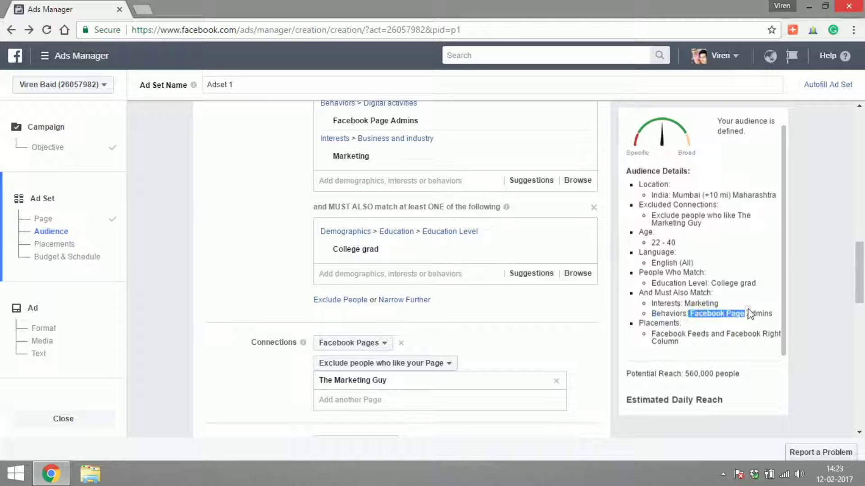
{"action": "left_click", "coordinate": [749, 314]}
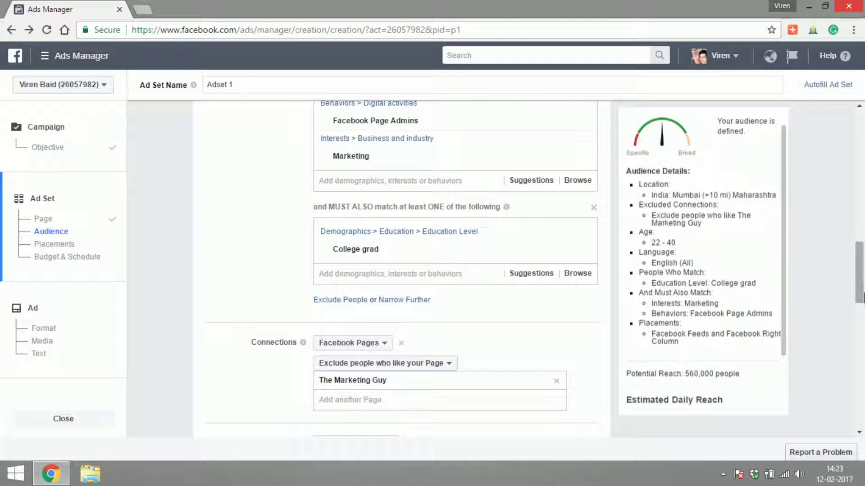
{"action": "left_click_drag", "start_coordinate": [860, 298], "coordinate": [862, 363]}
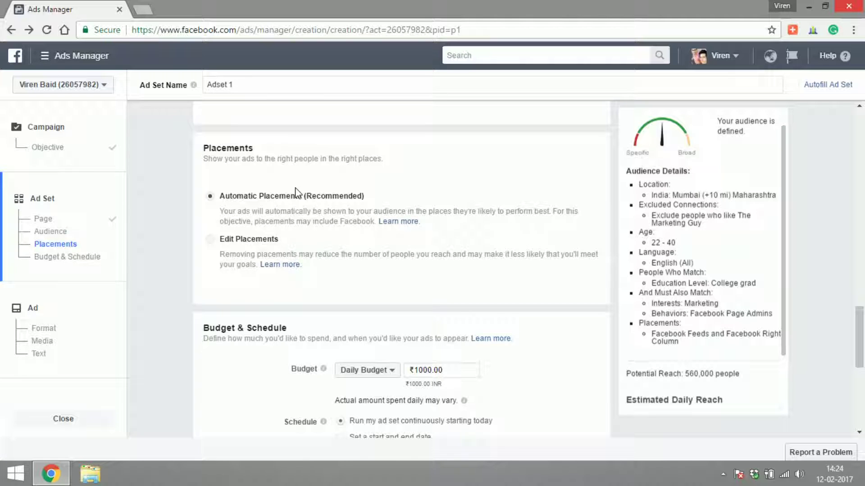
Step: Switch to Edit Placements and keep All Devices as the device type
{"action": "left_click", "coordinate": [242, 240]}
{"action": "scroll", "coordinate": [814, 251], "scroll_direction": "down", "scroll_amount": 1}
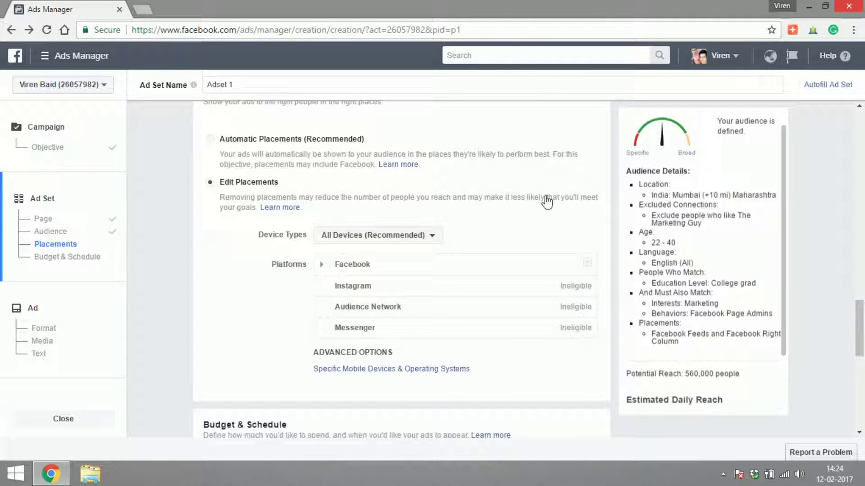
{"action": "left_click", "coordinate": [418, 236]}
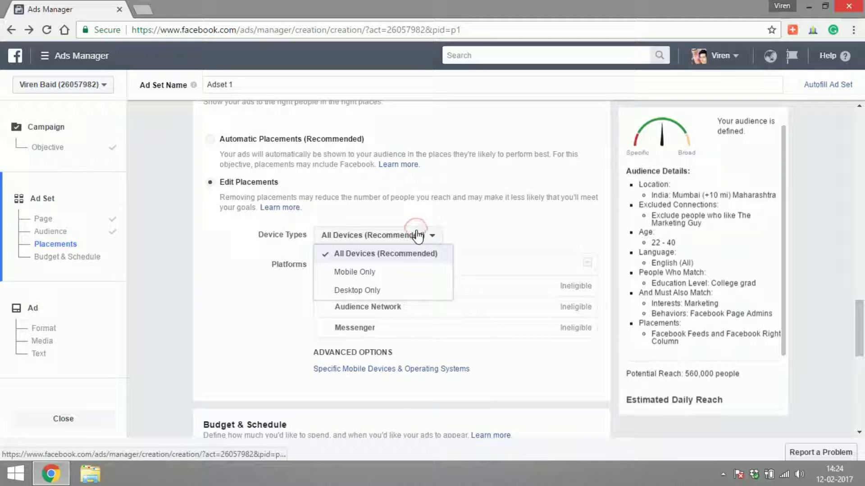
{"action": "left_click", "coordinate": [385, 254]}
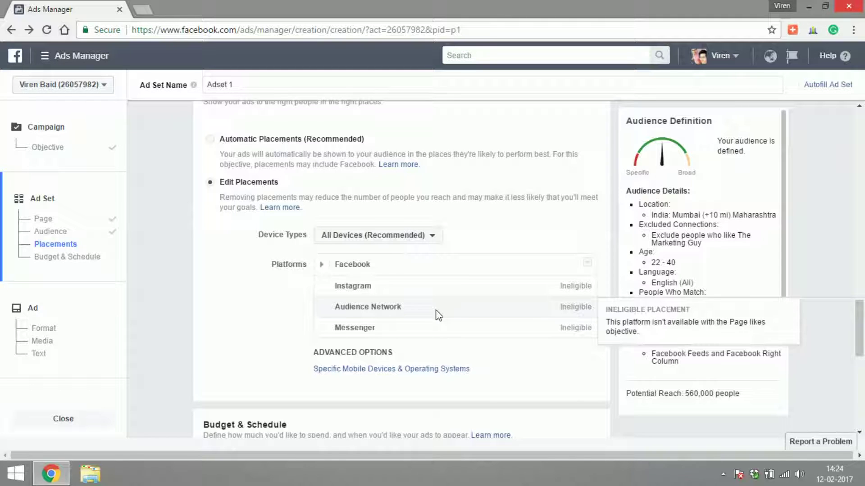
Step: Uncheck the Facebook Right Column placement so only Feeds remains
{"action": "mouse_move", "coordinate": [320, 270]}
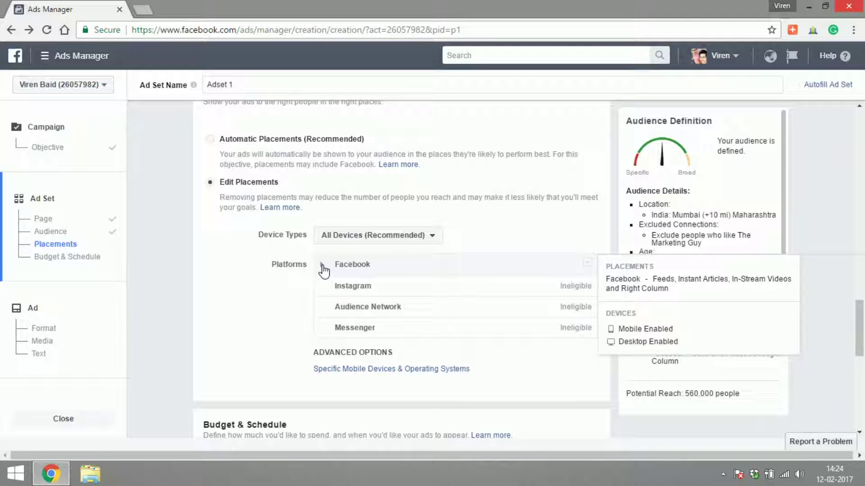
{"action": "left_click", "coordinate": [321, 265]}
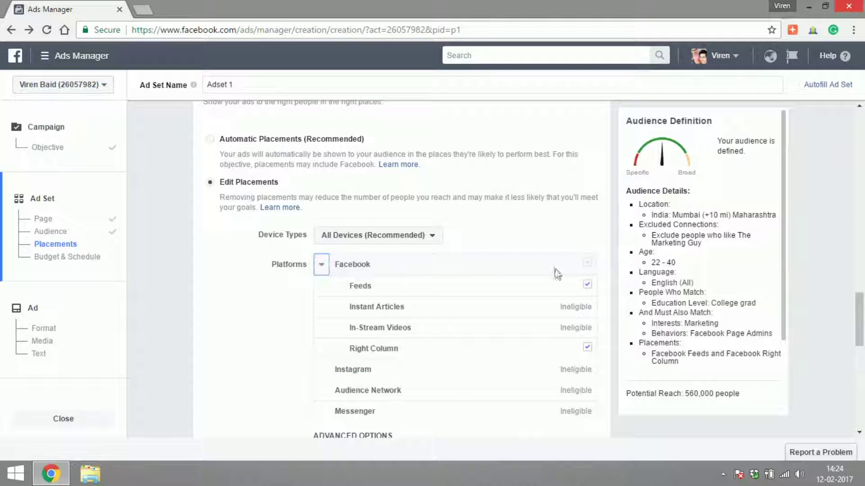
{"action": "mouse_move", "coordinate": [400, 294]}
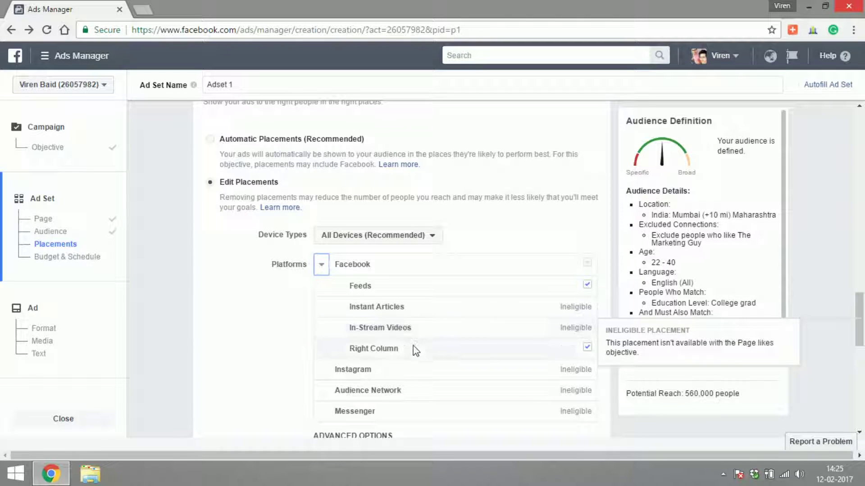
{"action": "mouse_move", "coordinate": [415, 351]}
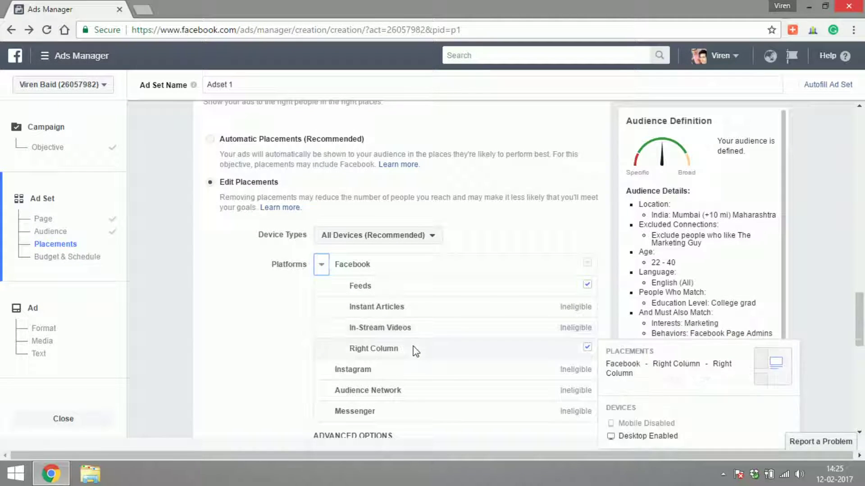
{"action": "left_click", "coordinate": [587, 348]}
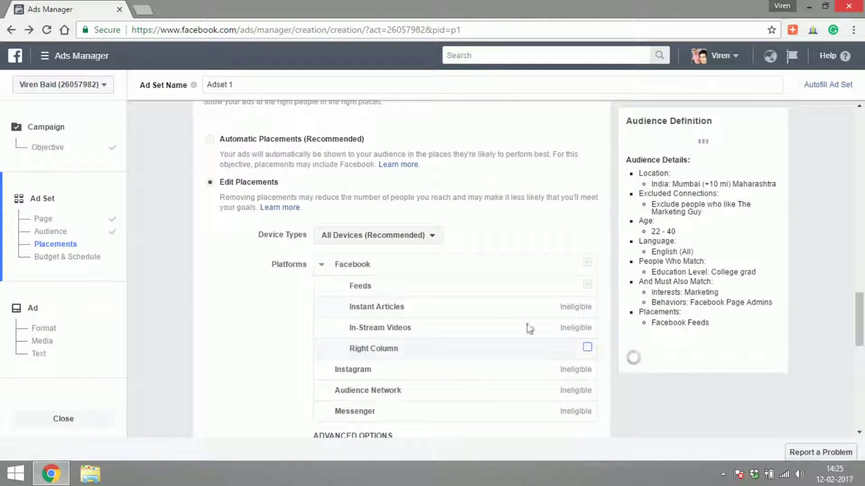
{"action": "mouse_move", "coordinate": [502, 281]}
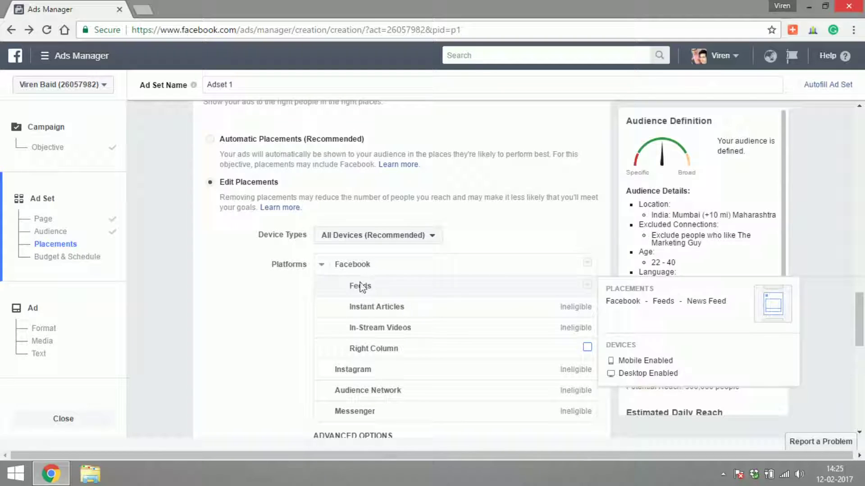
{"action": "left_click", "coordinate": [321, 265]}
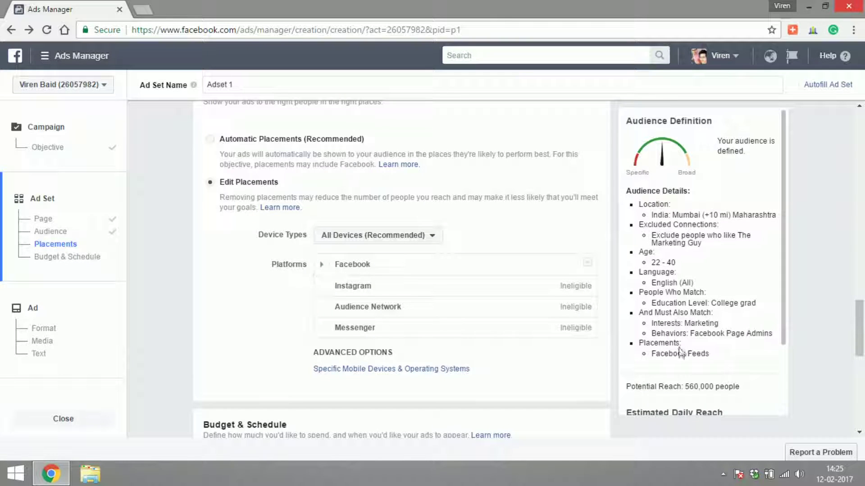
{"action": "left_click_drag", "start_coordinate": [655, 356], "coordinate": [704, 355]}
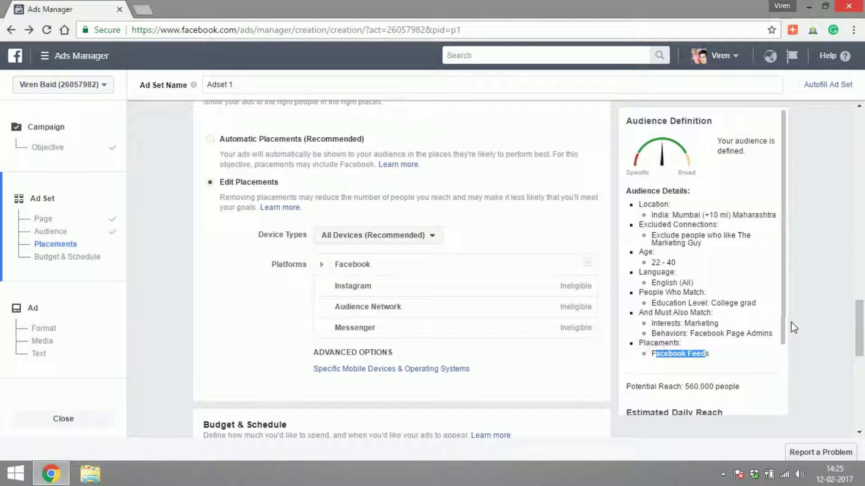
{"action": "left_click_drag", "start_coordinate": [784, 321], "coordinate": [784, 347]}
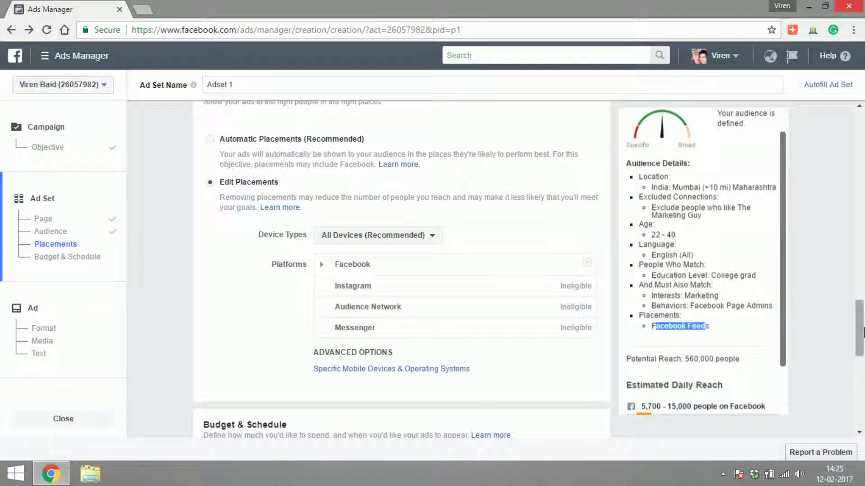
{"action": "left_click_drag", "start_coordinate": [859, 332], "coordinate": [862, 387]}
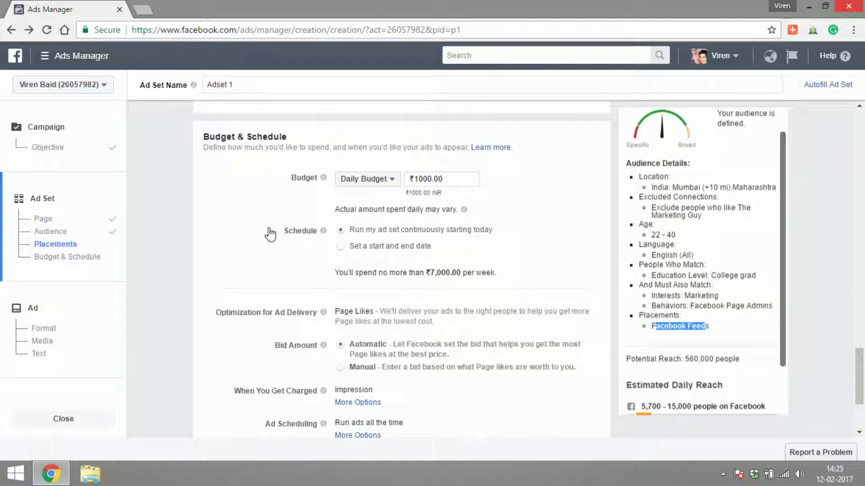
Step: Check the budget type choices, leaving Daily Budget selected
{"action": "mouse_move", "coordinate": [860, 370]}
{"action": "left_mouse_down"}
{"action": "mouse_move", "coordinate": [859, 355]}
{"action": "mouse_move", "coordinate": [860, 375]}
{"action": "left_mouse_up"}
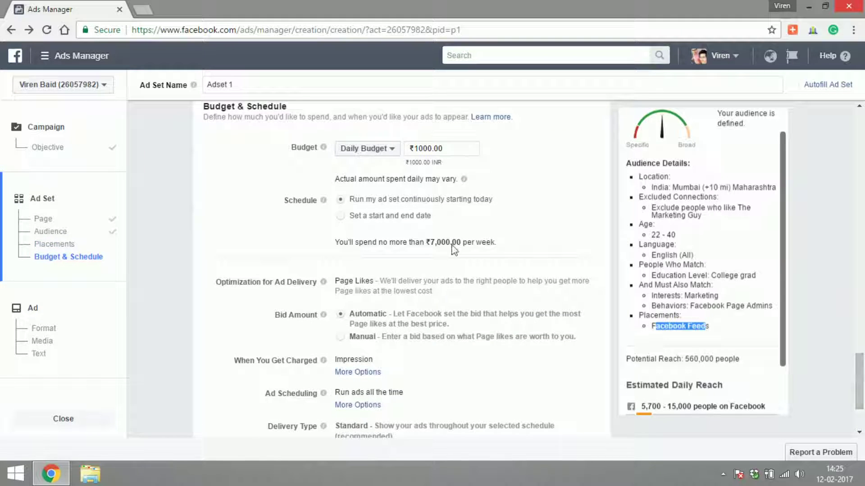
{"action": "left_click", "coordinate": [391, 151]}
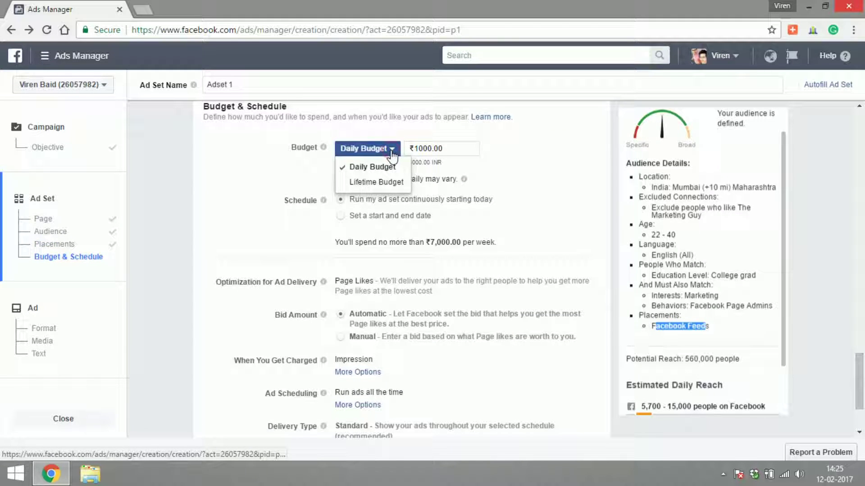
{"action": "left_click", "coordinate": [391, 151]}
{"action": "left_click", "coordinate": [391, 152]}
{"action": "left_click", "coordinate": [391, 152]}
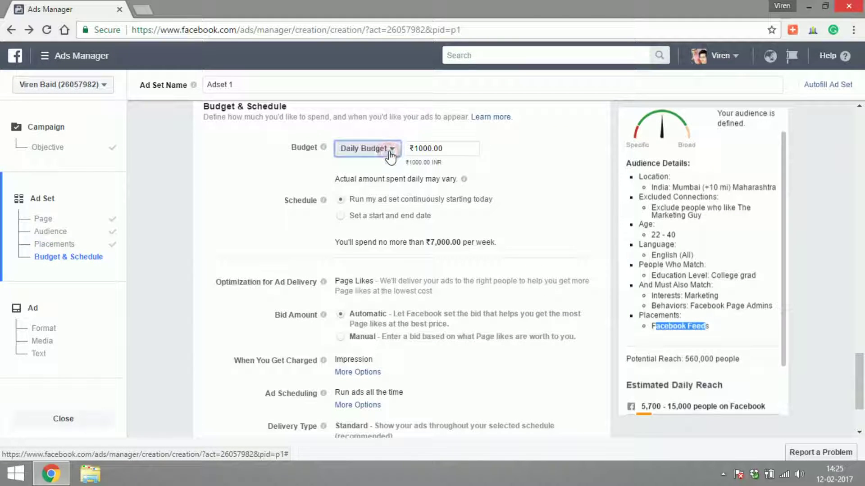
Step: Change the daily budget amount to ₹100.00
{"action": "left_click", "coordinate": [425, 148]}
{"action": "key", "text": "BackSpace"}
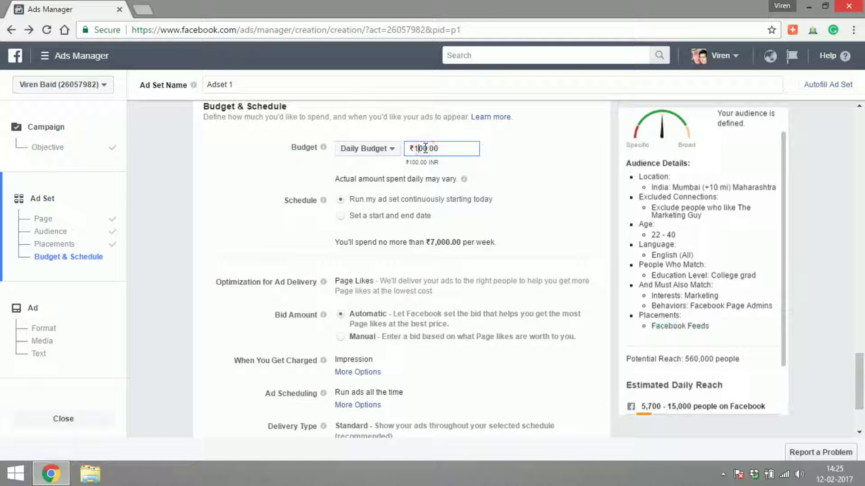
{"action": "left_click", "coordinate": [583, 171]}
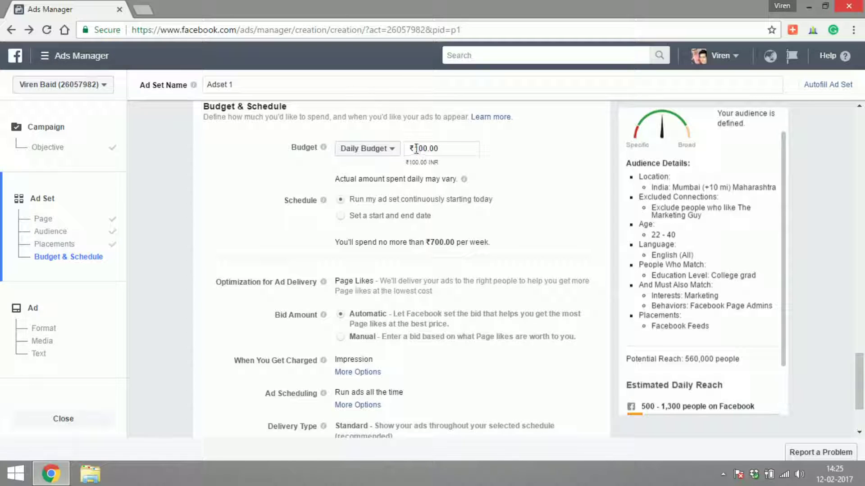
{"action": "left_click", "coordinate": [444, 148]}
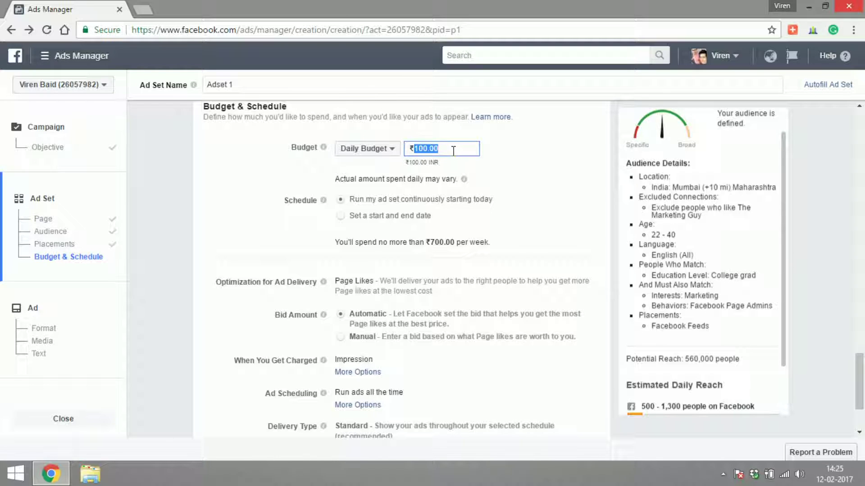
{"action": "type", "text": "30"}
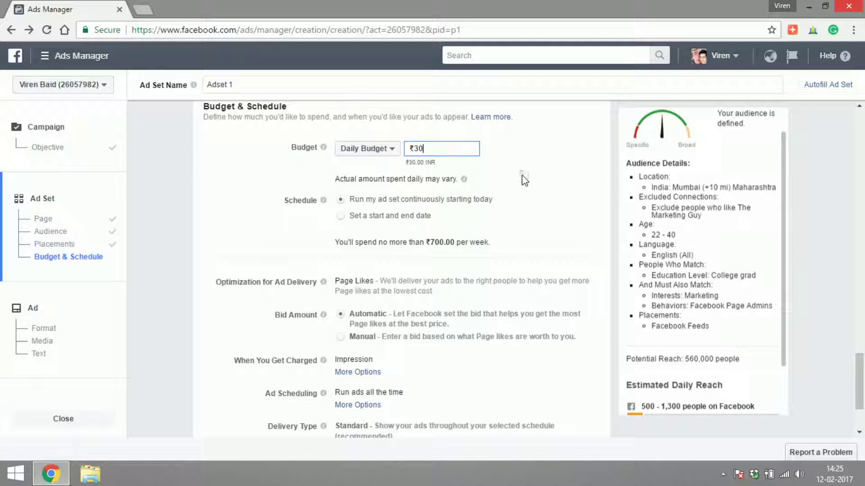
{"action": "left_click", "coordinate": [523, 178]}
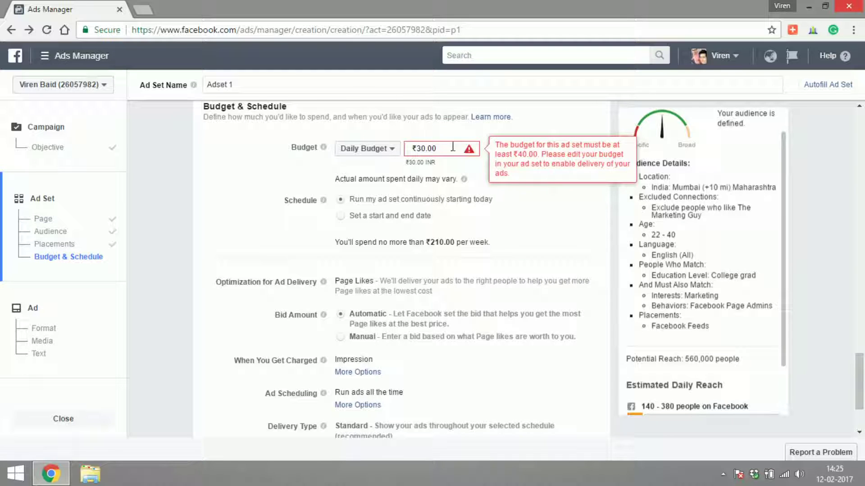
{"action": "left_click_drag", "start_coordinate": [422, 149], "coordinate": [415, 149]}
{"action": "type", "text": "4"}
{"action": "left_click_drag", "start_coordinate": [416, 149], "coordinate": [448, 161]}
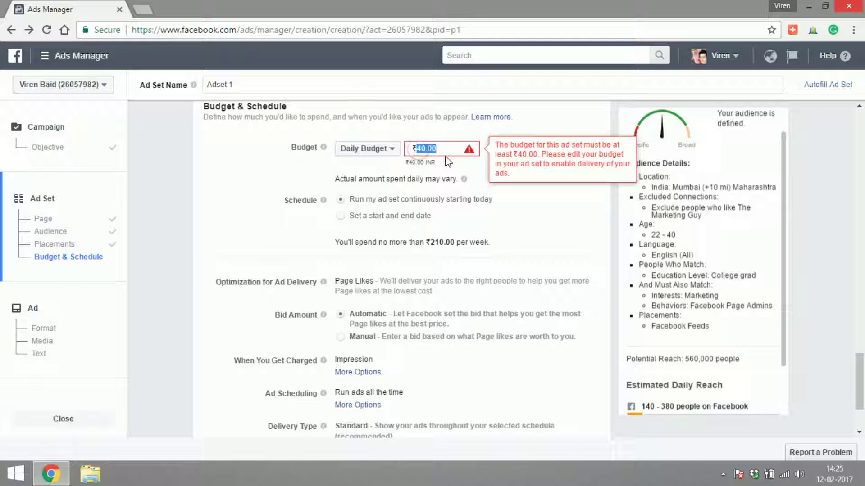
{"action": "type", "text": "100"}
{"action": "left_click", "coordinate": [523, 207]}
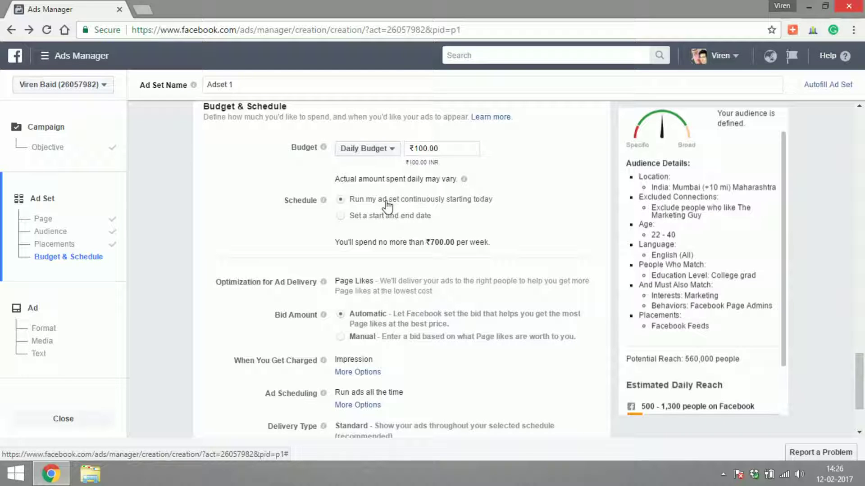
Step: Charge per Page Like instead of per impression, trying Manual bid before returning to Automatic
{"action": "left_click_drag", "start_coordinate": [858, 380], "coordinate": [859, 385]}
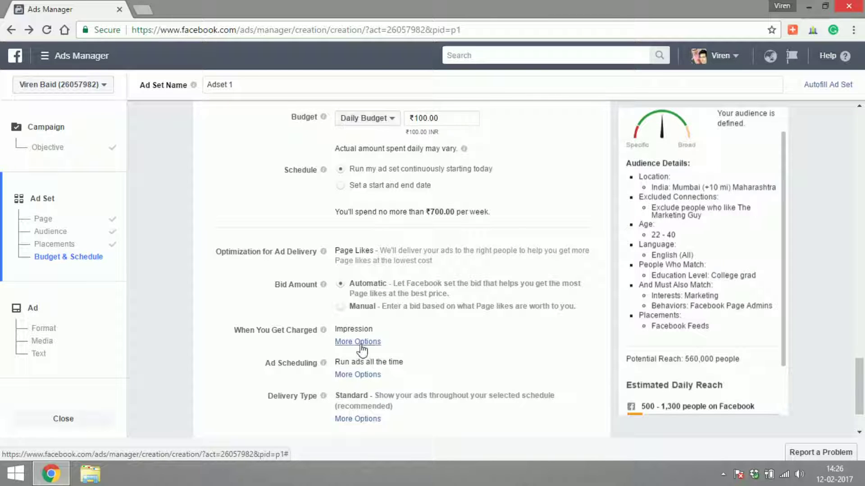
{"action": "left_click", "coordinate": [360, 342]}
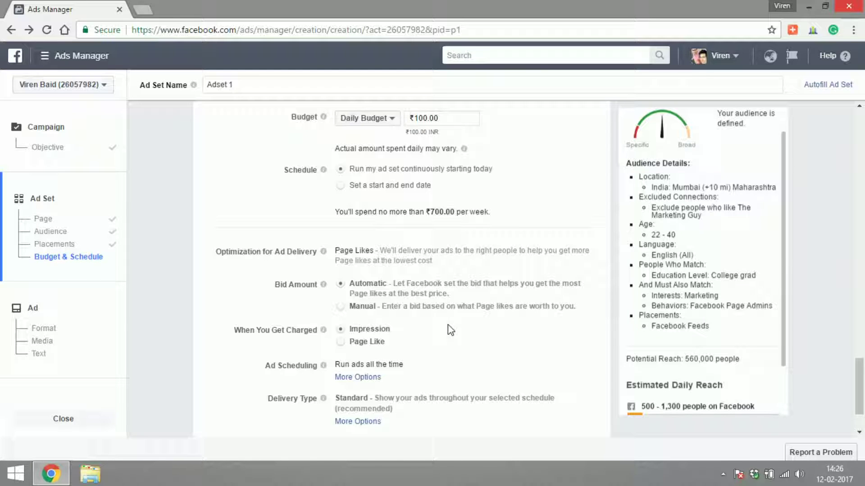
{"action": "left_click", "coordinate": [341, 342]}
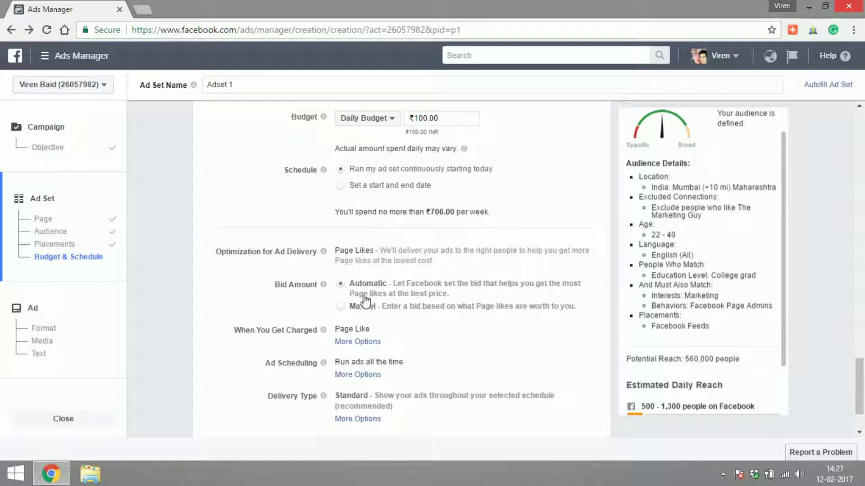
{"action": "left_click", "coordinate": [358, 308]}
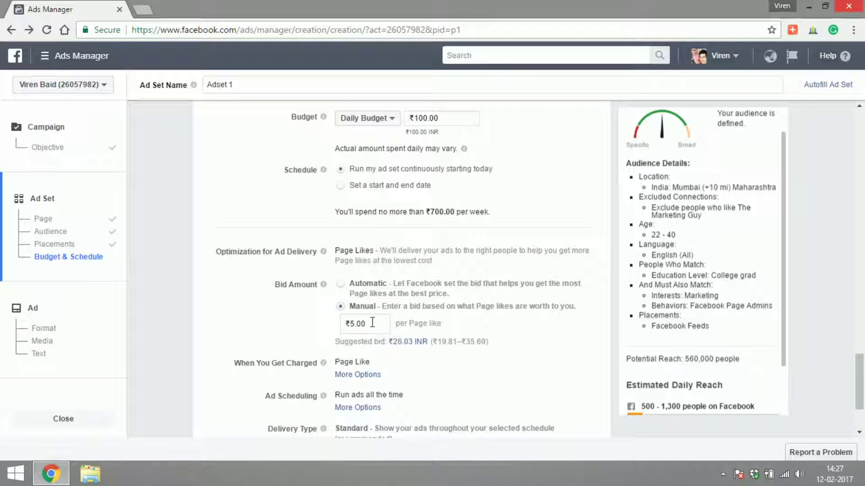
{"action": "left_click", "coordinate": [355, 288]}
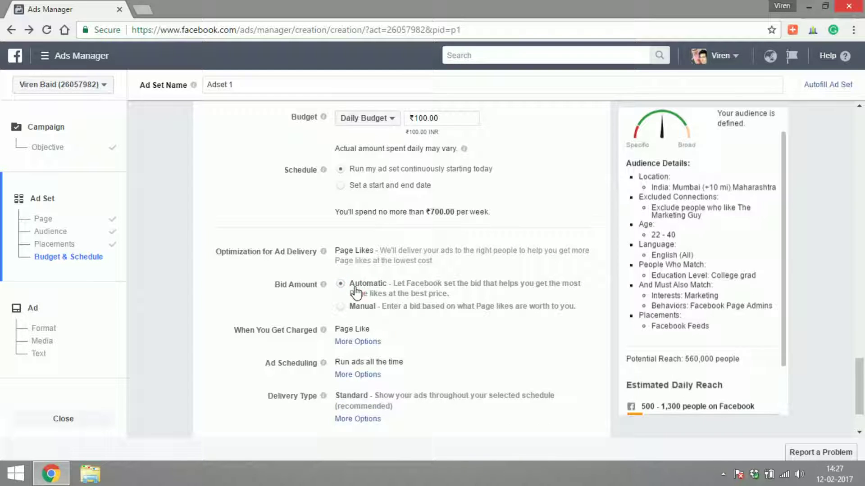
Step: Switch to a ₹20,000 lifetime budget and choose to run ads on a schedule
{"action": "left_click_drag", "start_coordinate": [861, 385], "coordinate": [861, 389]}
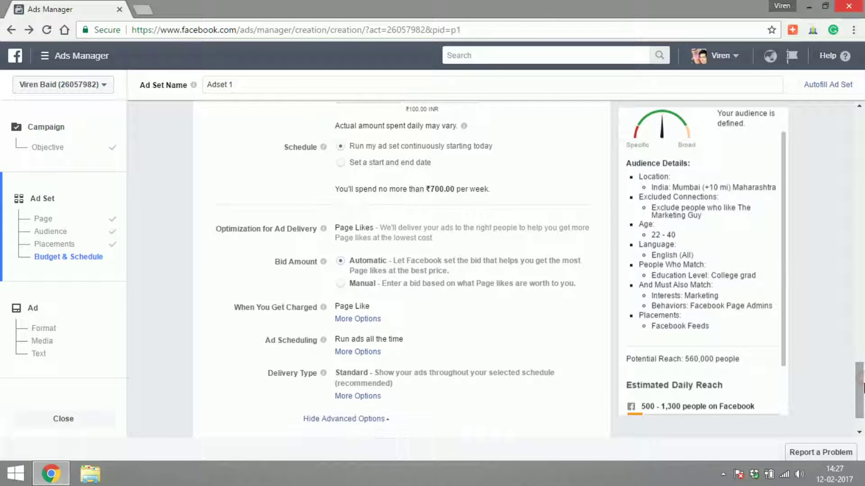
{"action": "left_click", "coordinate": [370, 353]}
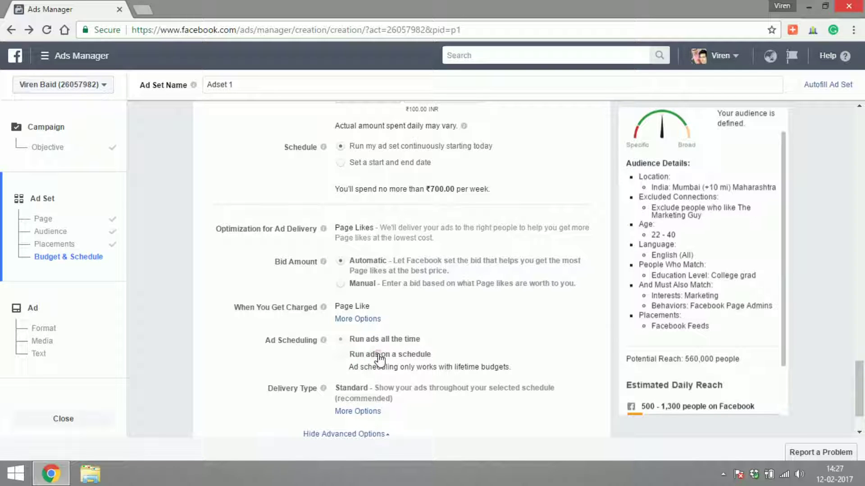
{"action": "left_click", "coordinate": [379, 354]}
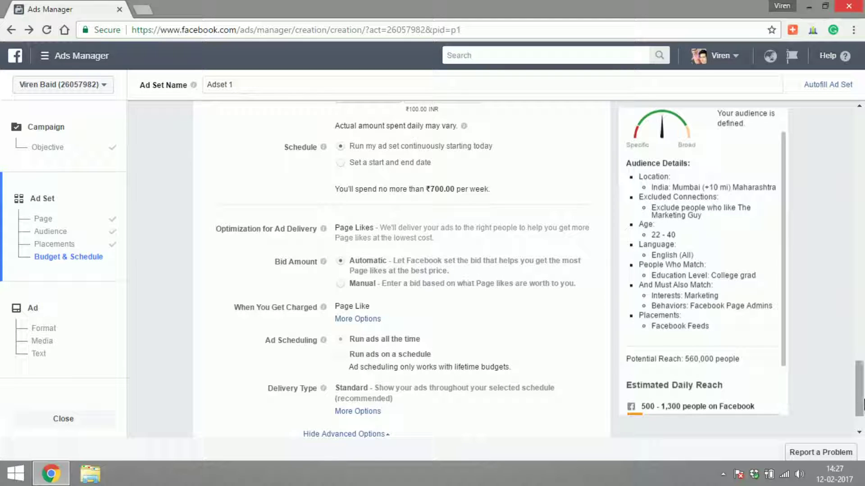
{"action": "scroll", "coordinate": [863, 403], "scroll_direction": "up", "scroll_amount": 2}
{"action": "left_click", "coordinate": [367, 167]}
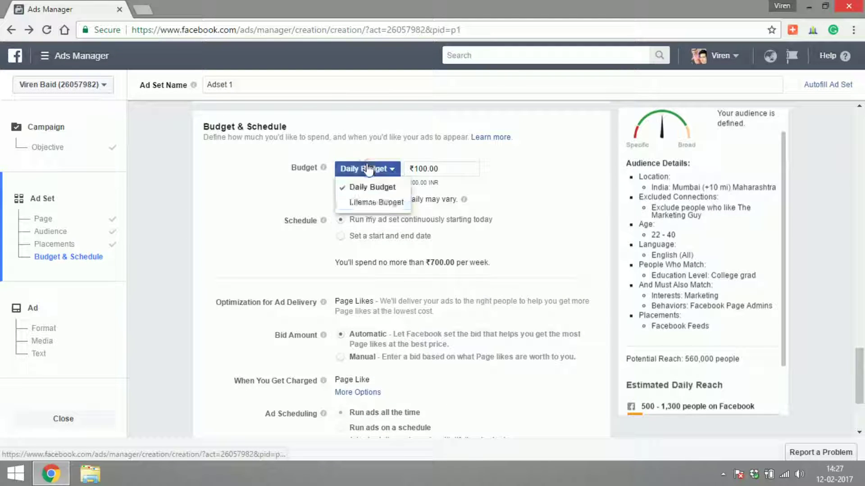
{"action": "left_click", "coordinate": [367, 203]}
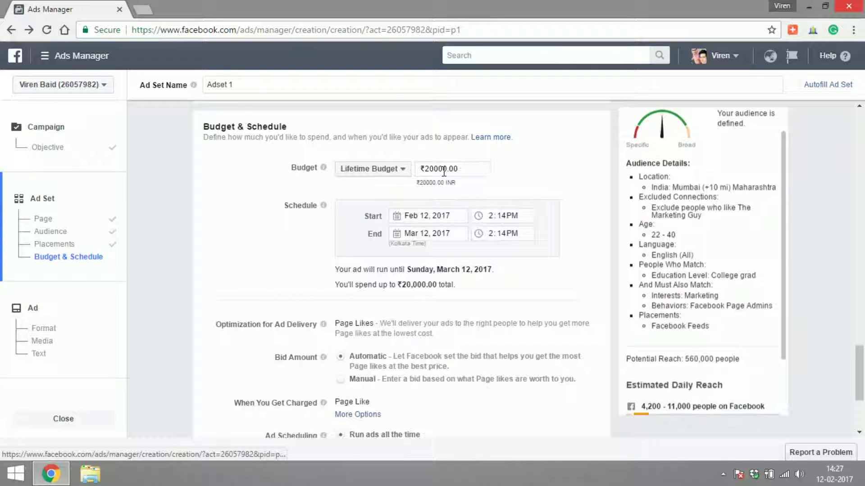
{"action": "scroll", "coordinate": [862, 416], "scroll_direction": "down", "scroll_amount": 3}
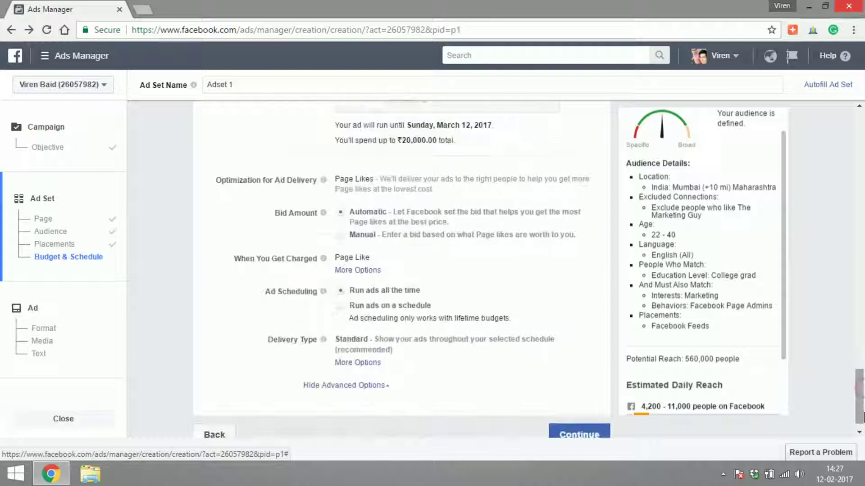
{"action": "left_click", "coordinate": [388, 306]}
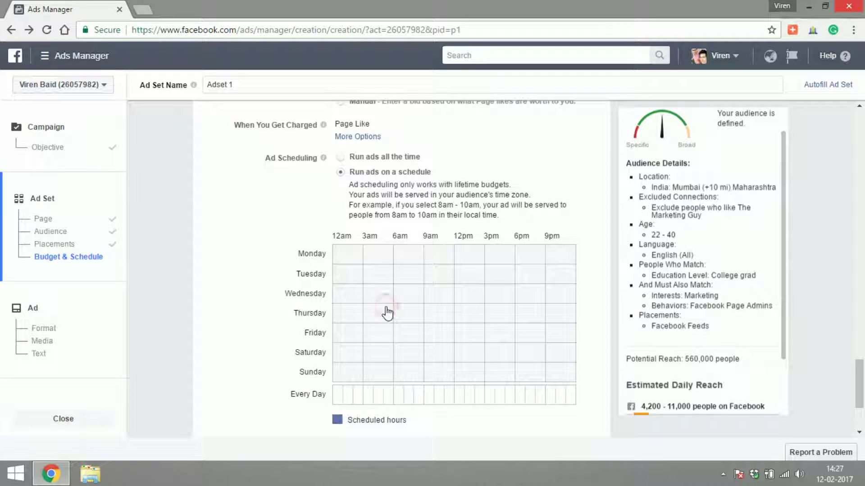
Step: Schedule Mon 3am, Tue–Wed 7–11am, Thu–Fri 5–7pm, Fri–Sat 8am–1pm, Sat 2am, Sun 7–10pm
{"action": "left_click", "coordinate": [373, 259]}
{"action": "left_click", "coordinate": [408, 269]}
{"action": "left_click_drag", "start_coordinate": [409, 272], "coordinate": [438, 295]}
{"action": "left_click_drag", "start_coordinate": [507, 310], "coordinate": [518, 333]}
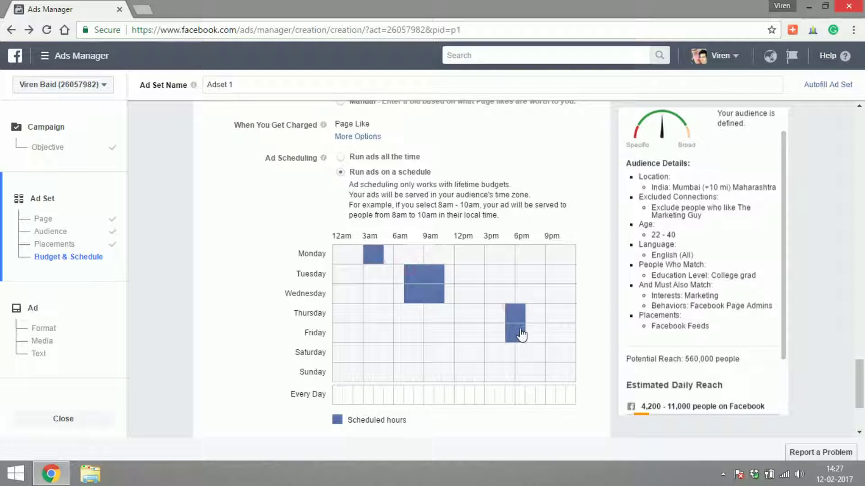
{"action": "left_click_drag", "start_coordinate": [465, 328], "coordinate": [407, 353]}
{"action": "left_click", "coordinate": [356, 353]}
{"action": "left_click_drag", "start_coordinate": [531, 372], "coordinate": [547, 380]}
{"action": "scroll", "coordinate": [863, 383], "scroll_direction": "up", "scroll_amount": 3}
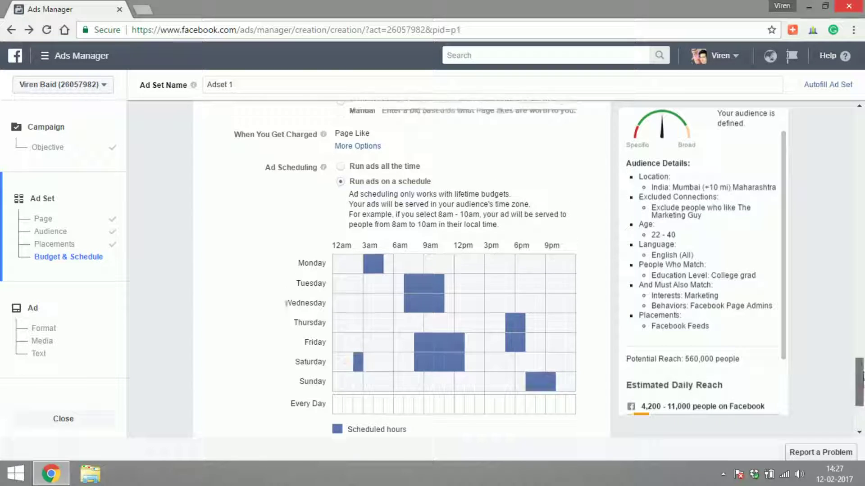
{"action": "left_click_drag", "start_coordinate": [863, 383], "coordinate": [863, 399]}
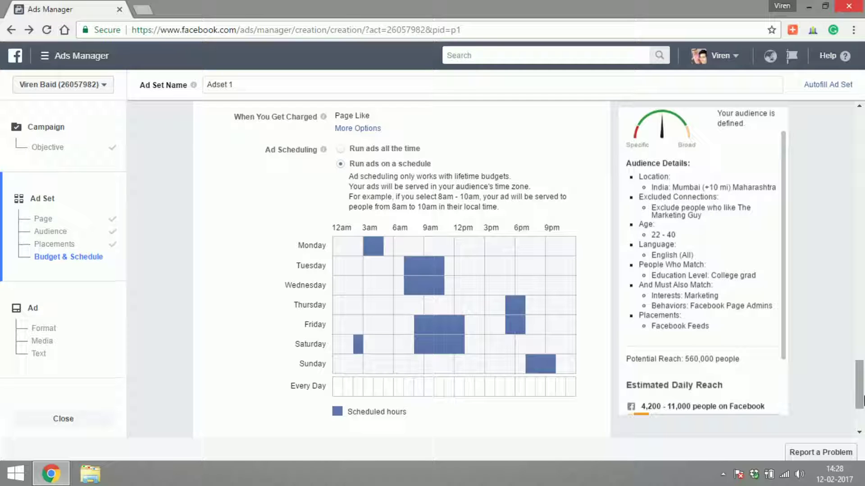
Step: Switch the budget back to Daily Budget at ₹100.00
{"action": "scroll", "coordinate": [375, 259], "scroll_direction": "up", "scroll_amount": 2}
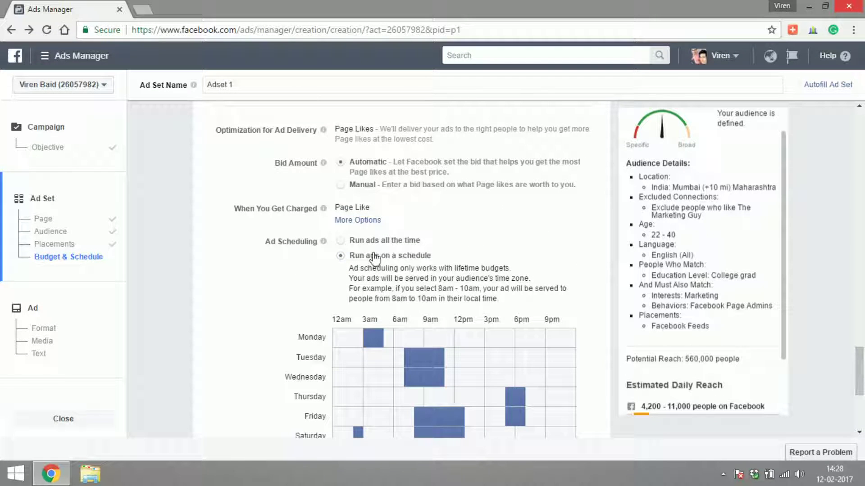
{"action": "scroll", "coordinate": [455, 222], "scroll_direction": "up", "scroll_amount": 2}
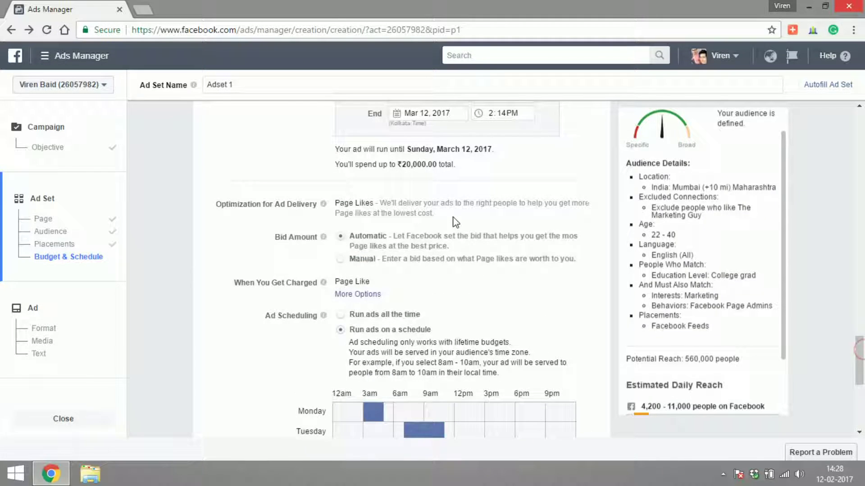
{"action": "left_click_drag", "start_coordinate": [859, 361], "coordinate": [858, 338]}
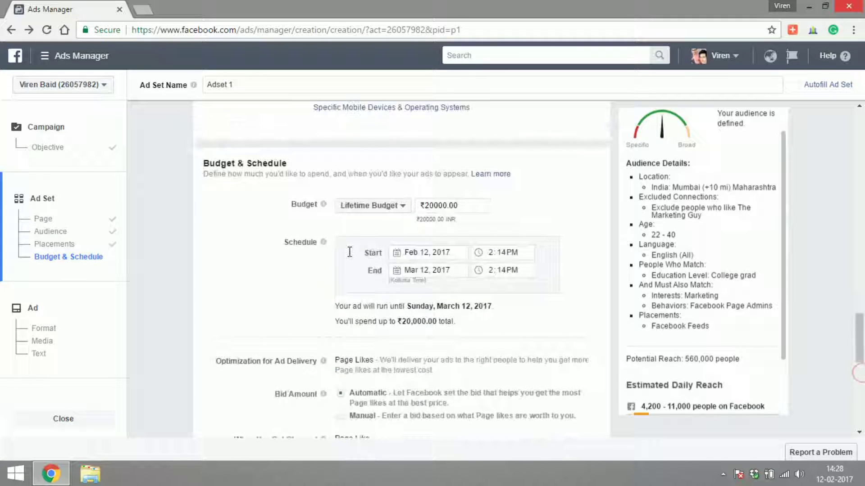
{"action": "left_click", "coordinate": [365, 207]}
{"action": "left_click", "coordinate": [377, 224]}
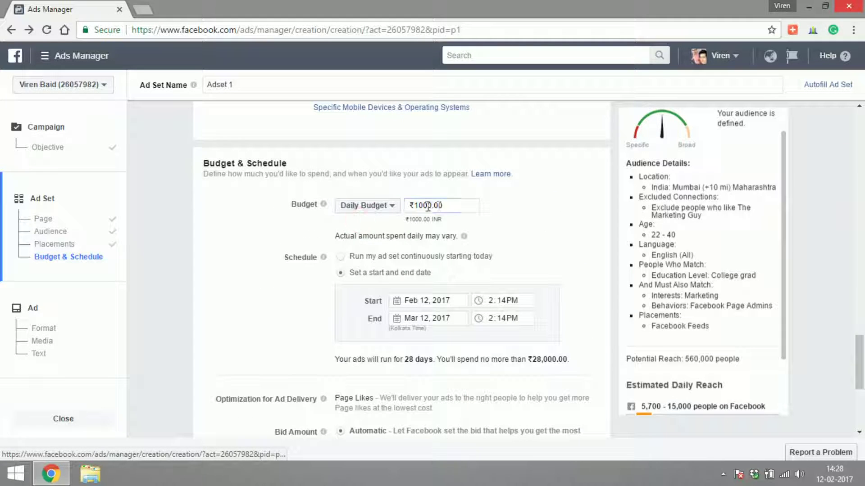
{"action": "left_click", "coordinate": [428, 206]}
{"action": "key", "text": "BackSpace"}
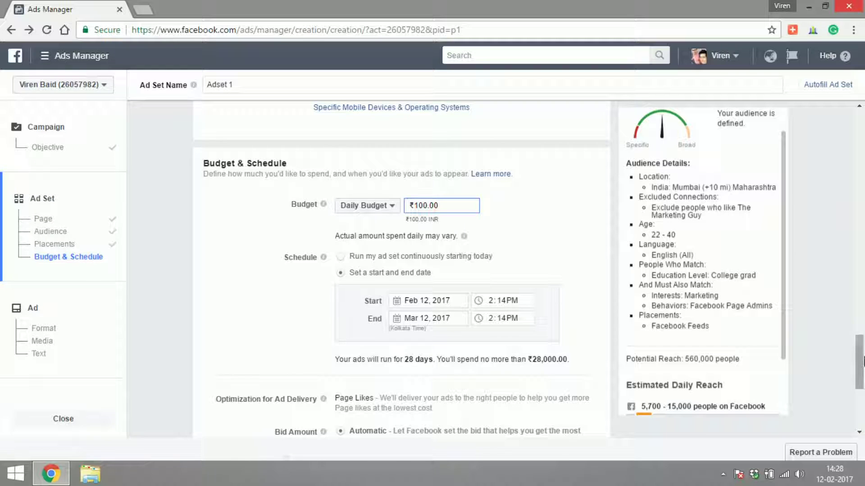
Step: Run the ad set continuously starting today
{"action": "left_click", "coordinate": [355, 258]}
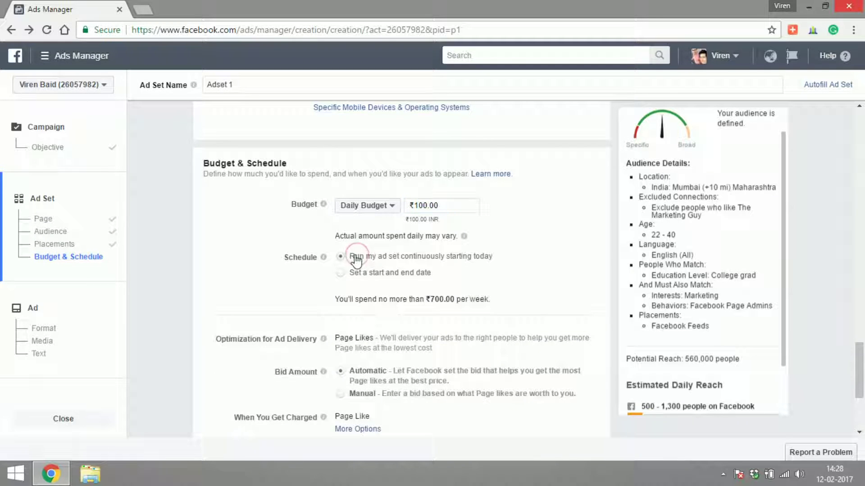
{"action": "left_click_drag", "start_coordinate": [860, 356], "coordinate": [863, 400]}
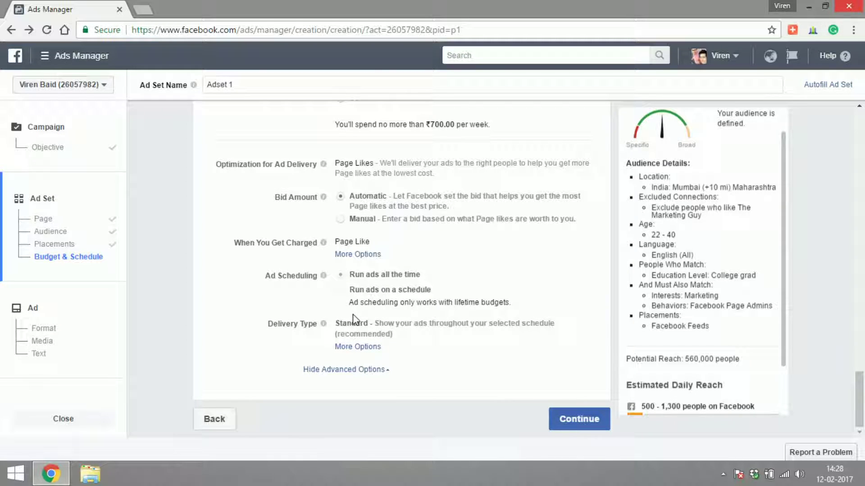
{"action": "left_click", "coordinate": [380, 347]}
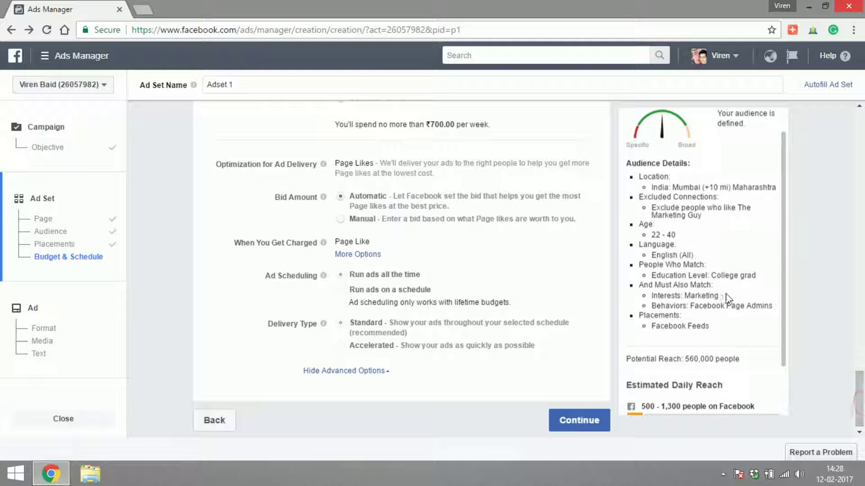
Step: Scroll to confirm Standard delivery stays selected, with 500–1,300 estimated daily reach
{"action": "mouse_move", "coordinate": [859, 397]}
{"action": "left_mouse_down"}
{"action": "mouse_move", "coordinate": [862, 151]}
{"action": "mouse_move", "coordinate": [863, 396]}
{"action": "left_mouse_up"}
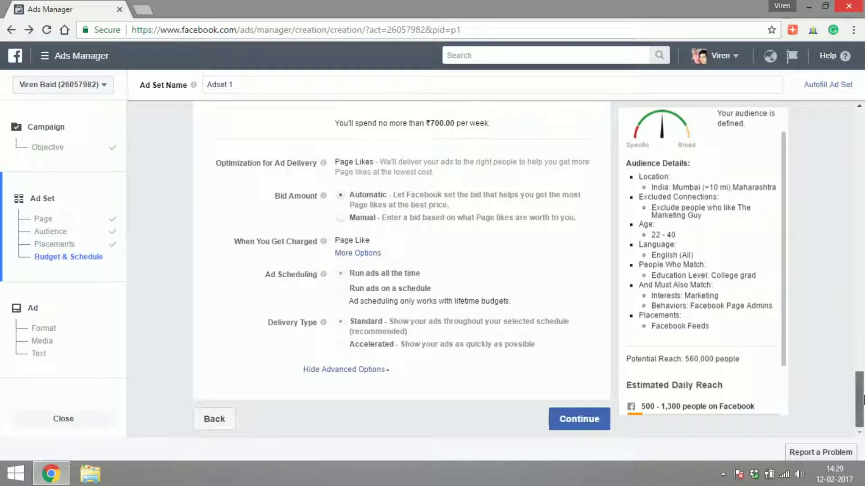